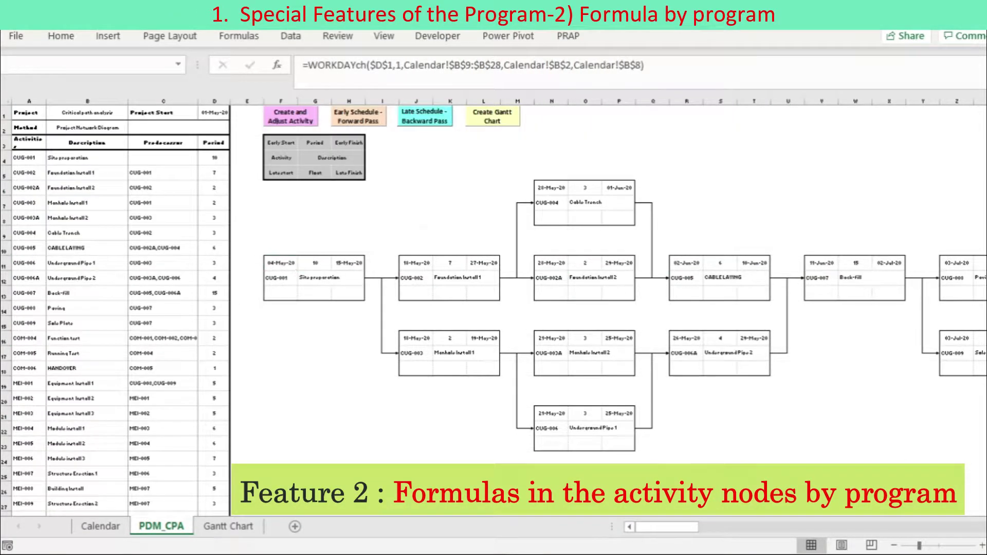
pyautogui.press('Return')
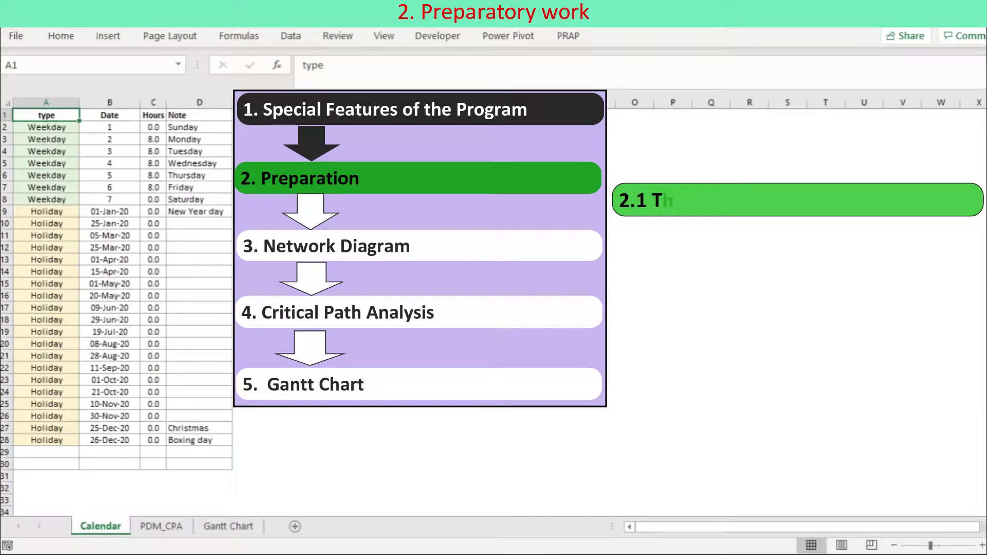
# Examine the Calendar sheet's type, Date, Hours and Note headings and its weekday rows from Sunday to Saturday.
pyautogui.hotkey('shift', 'Right')
pyautogui.hotkey('shift', 'Right')
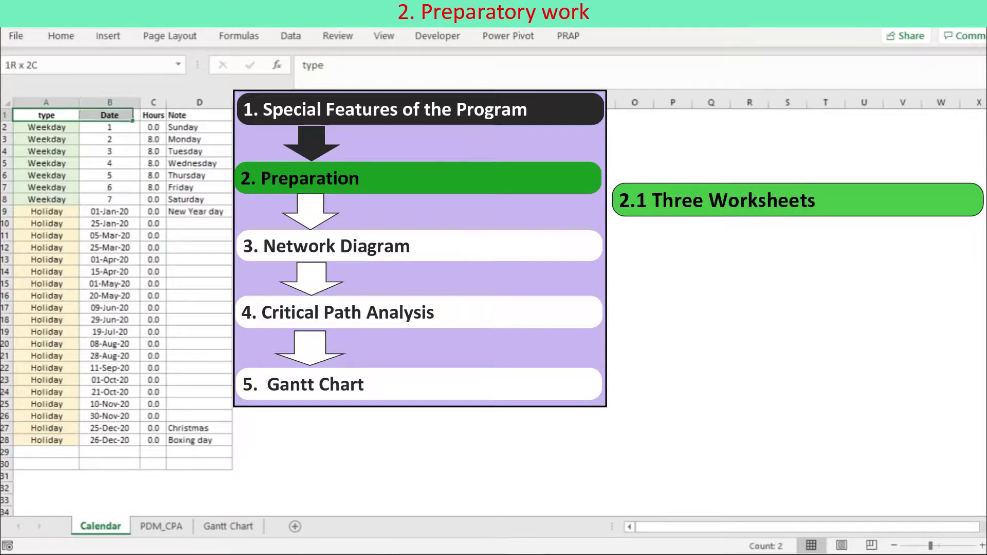
pyautogui.hotkey('shift', 'Right')
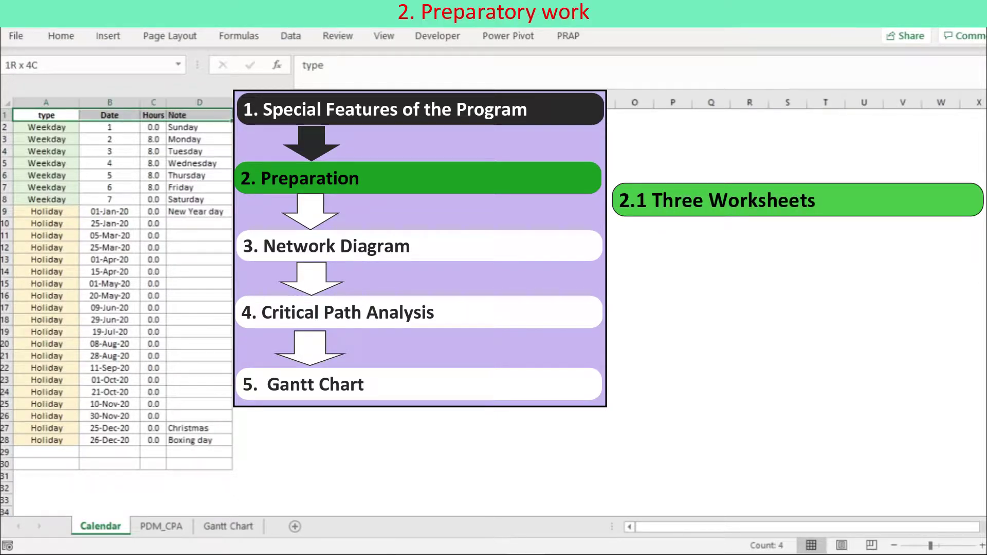
pyautogui.press('Down')
pyautogui.hotkey('shift', 'Right')
pyautogui.hotkey('shift', 'Right')
pyautogui.hotkey('shift', 'Right')
pyautogui.hotkey('shift', 'Down')
pyautogui.hotkey('shift', 'Down')
pyautogui.hotkey('shift', 'Down')
pyautogui.hotkey('shift', 'Down')
pyautogui.hotkey('shift', 'Down')
pyautogui.hotkey('shift', 'Down')
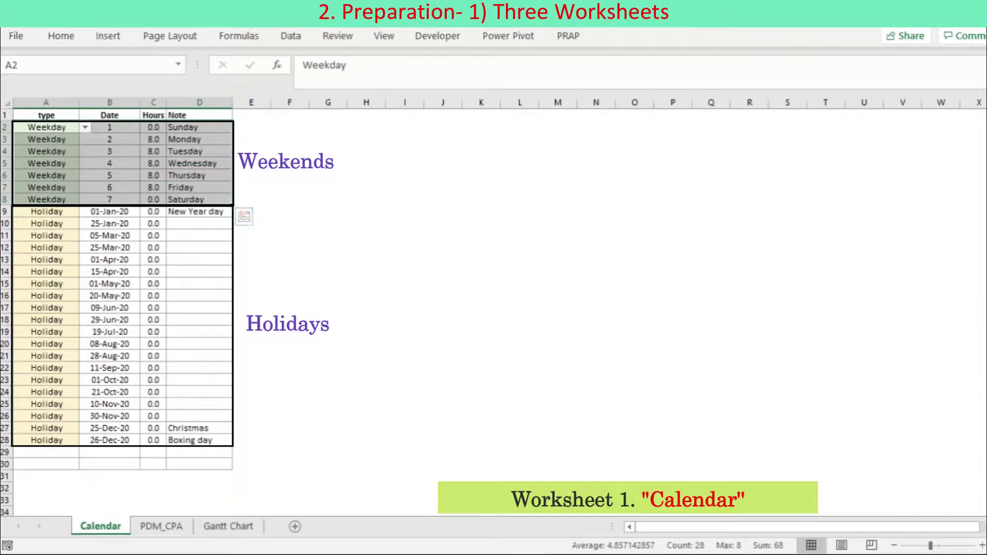
# Examine the Calendar sheet's holiday rows and the working hours entered for Sunday and Saturday.
pyautogui.moveTo(46, 211); pyautogui.dragTo(199, 452)
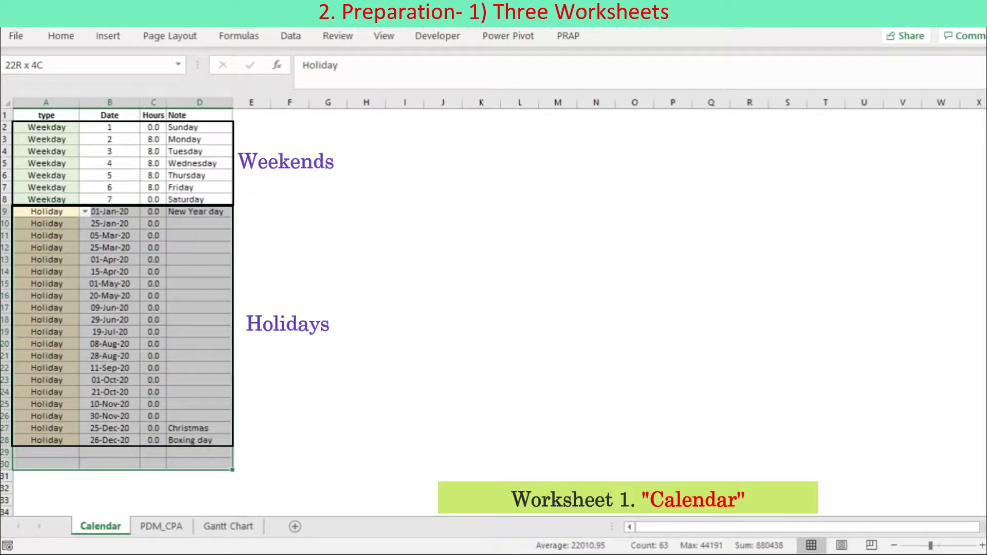
pyautogui.click(199, 260)
pyautogui.click(154, 127)
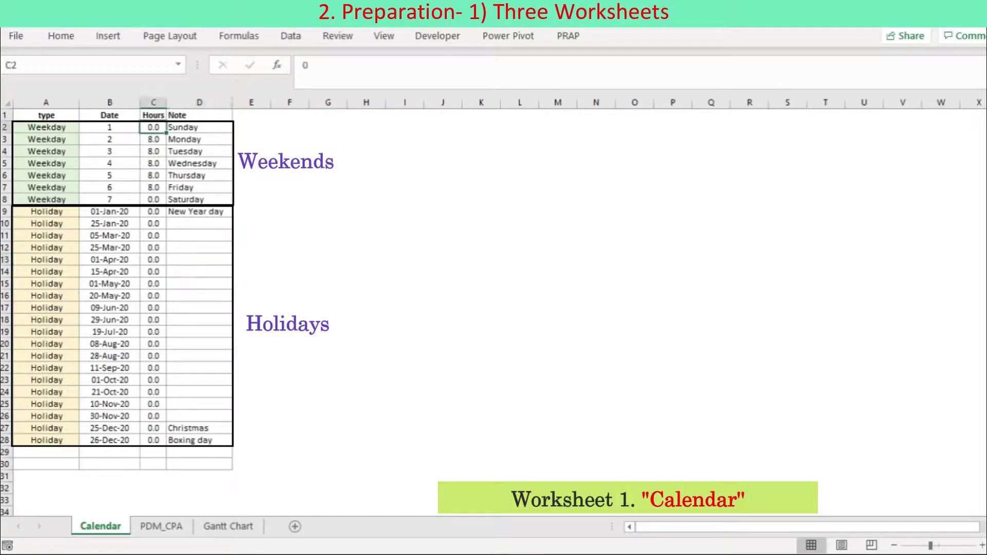
pyautogui.click(199, 127)
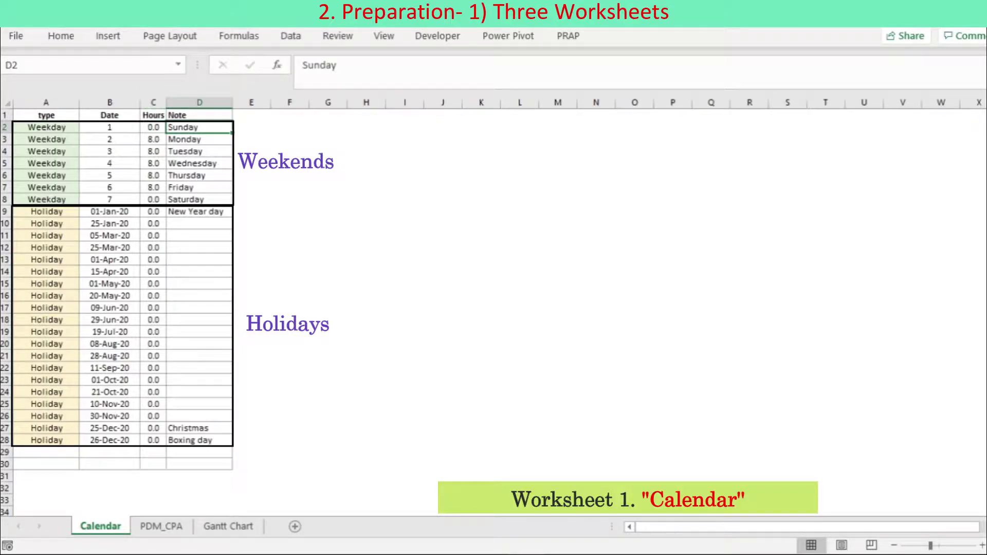
pyautogui.moveTo(154, 127); pyautogui.dragTo(199, 127)
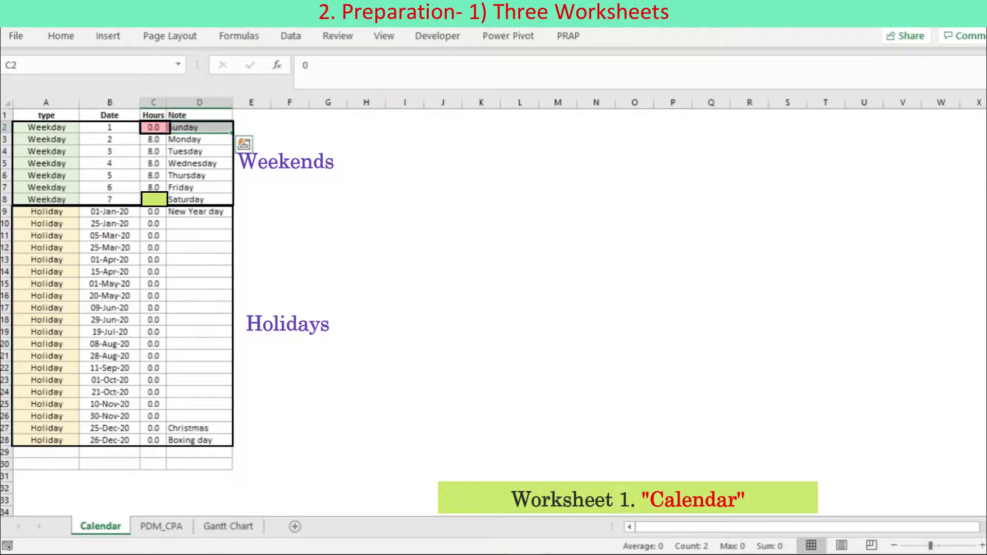
pyautogui.moveTo(154, 199); pyautogui.dragTo(199, 199)
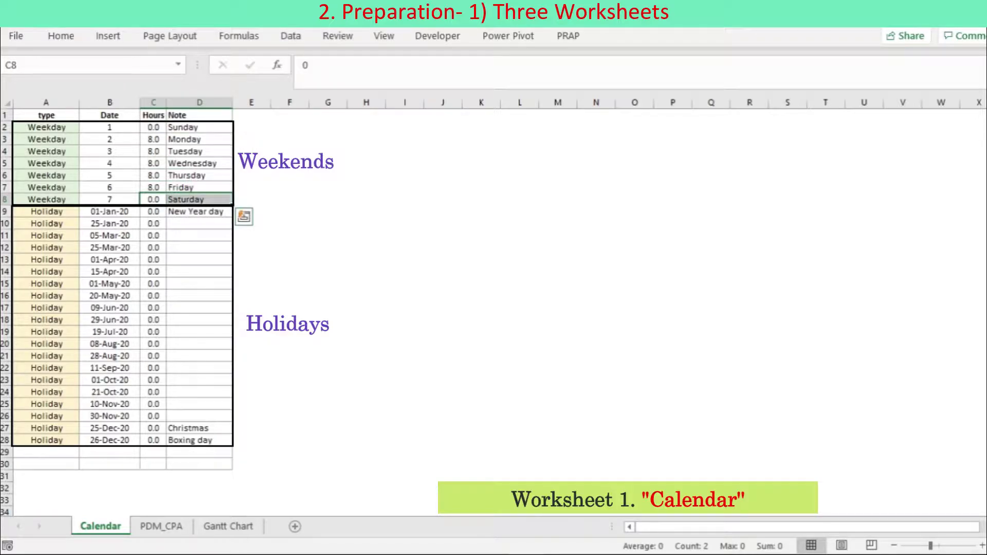
pyautogui.click(153, 198)
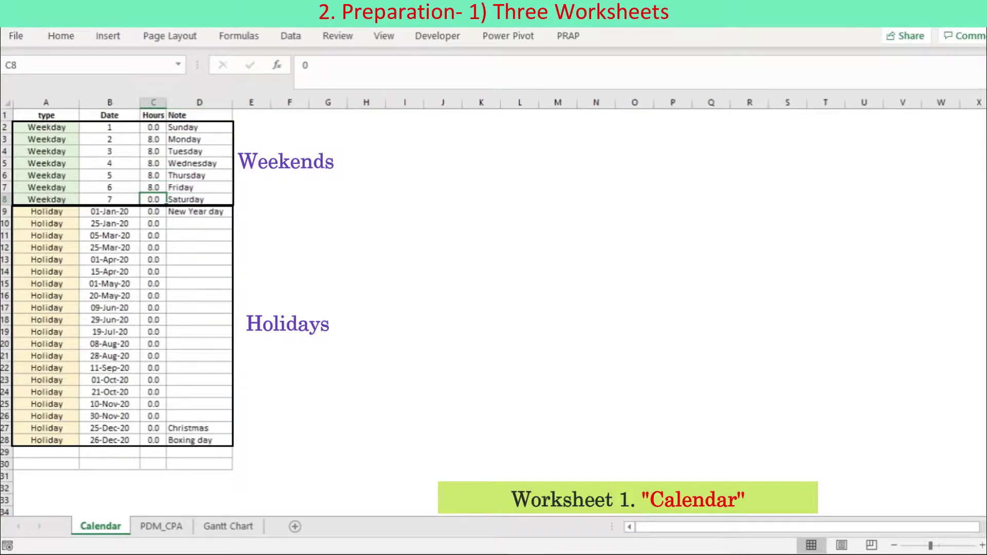
# Open the PDM_CPA sheet and examine its schedule data table and project start date.
pyautogui.hotkey('ctrl', 'pagedown')
pyautogui.moveTo(40, 86); pyautogui.dragTo(311, 86)
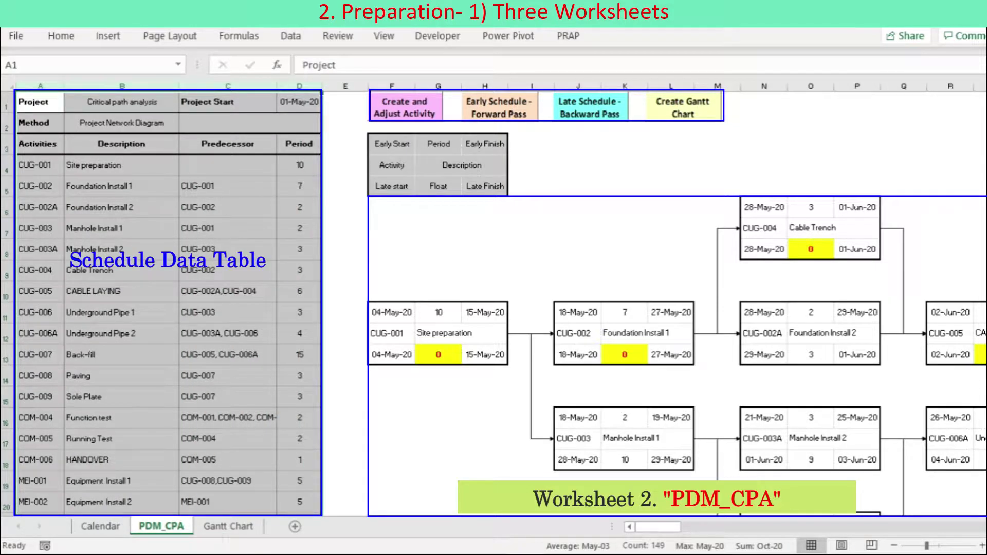
pyautogui.click(299, 102)
pyautogui.moveTo(227, 102); pyautogui.dragTo(298, 101)
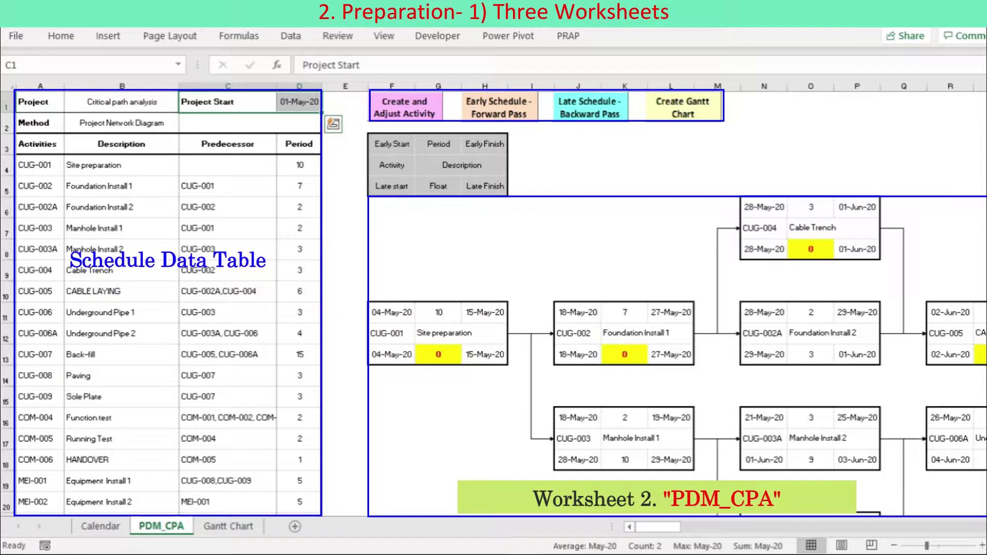
# Examine the four command buttons on the PDM_CPA sheet, from Create and Adjust Activity to Create Gantt Chart, and the network diagram area.
pyautogui.click(404, 107)
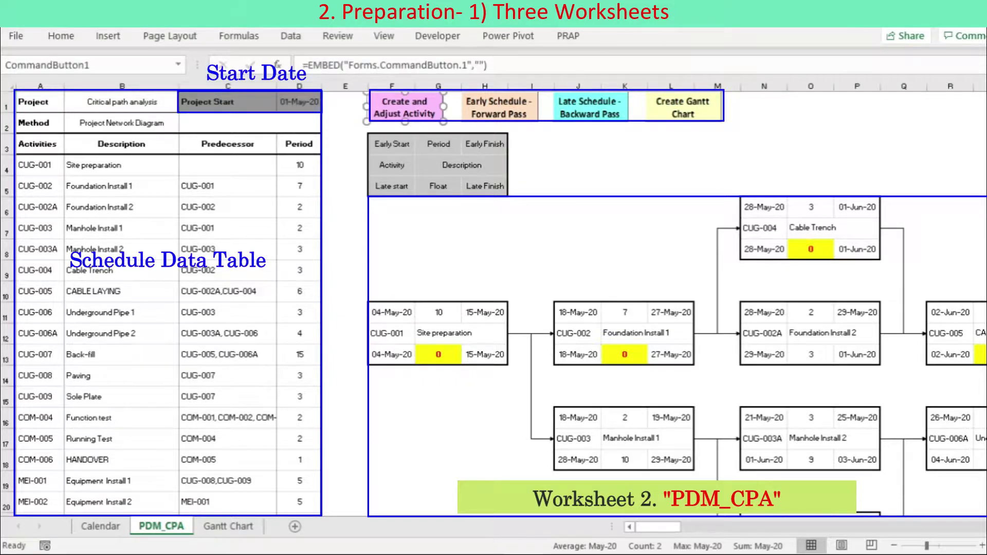
pyautogui.click(499, 107)
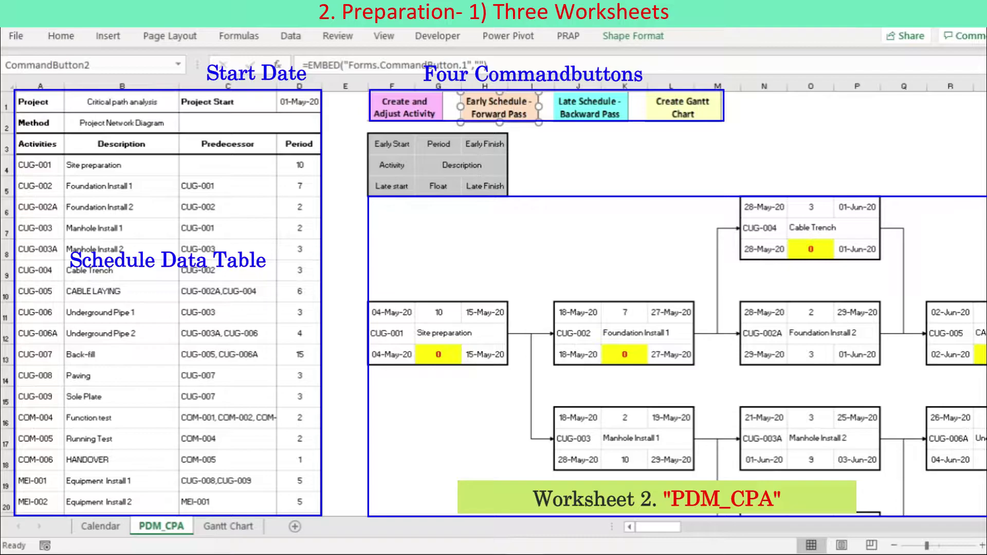
pyautogui.click(589, 108)
pyautogui.click(683, 107)
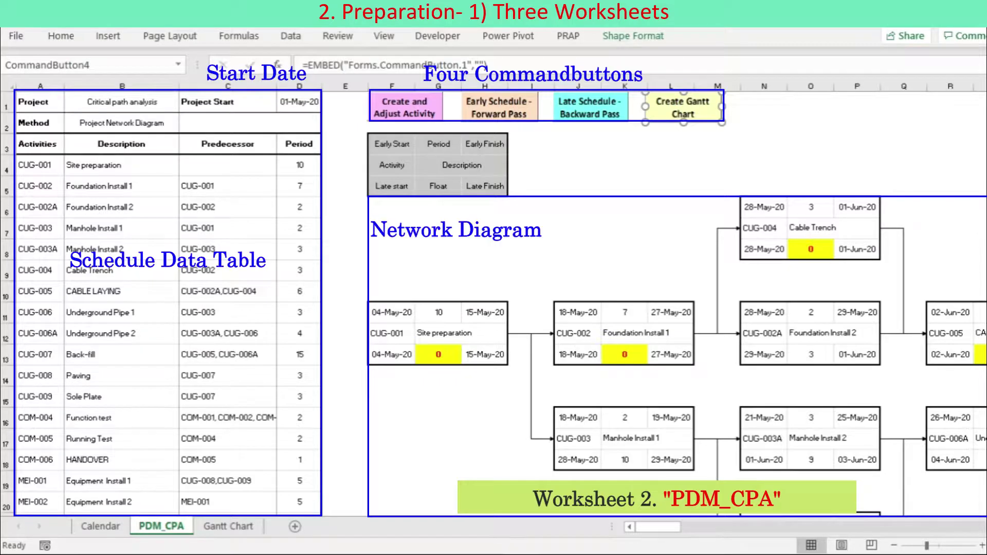
pyautogui.moveTo(392, 207); pyautogui.dragTo(981, 525)
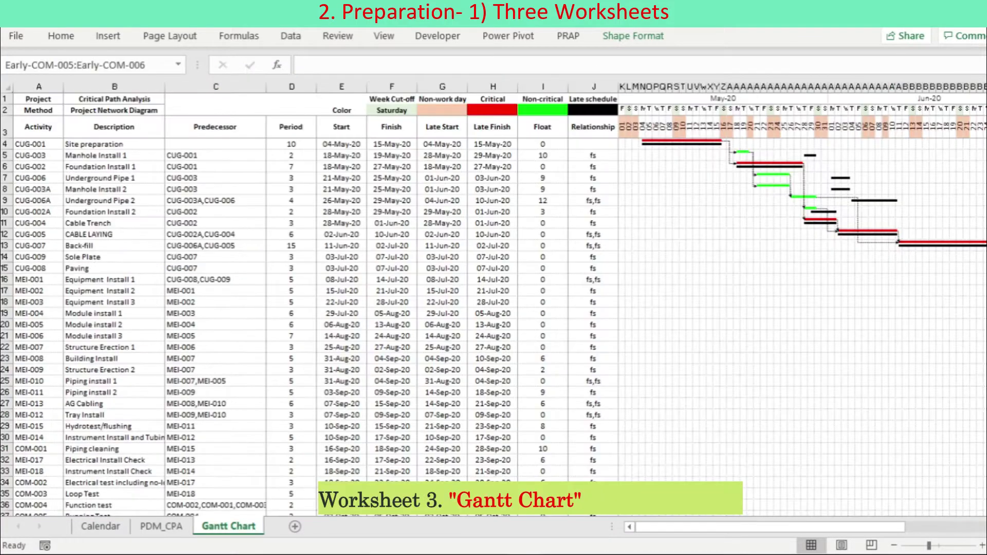
# Examine the Gantt Chart sheet's heading row, the week cut-off day choices and the color code cells.
pyautogui.moveTo(38, 127); pyautogui.dragTo(982, 126)
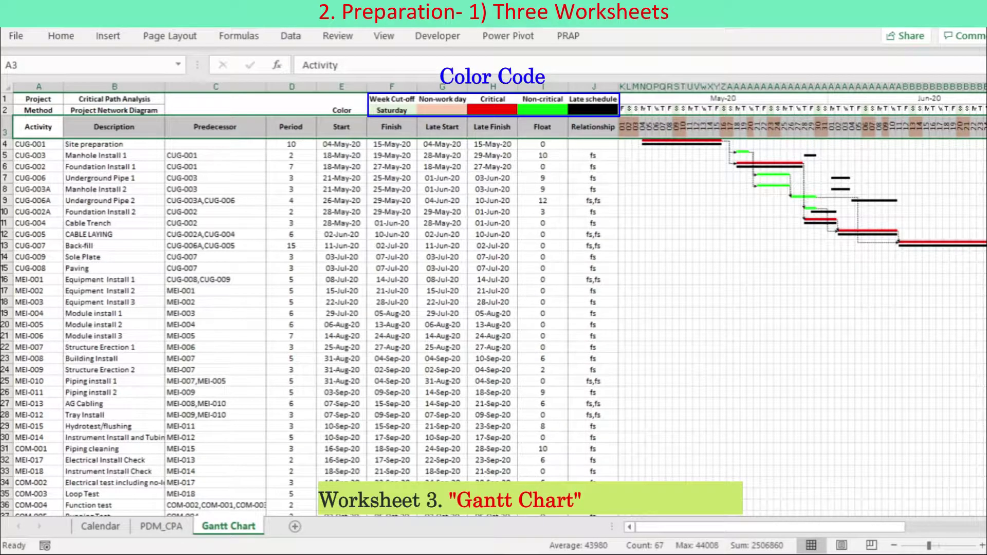
pyautogui.click(391, 110)
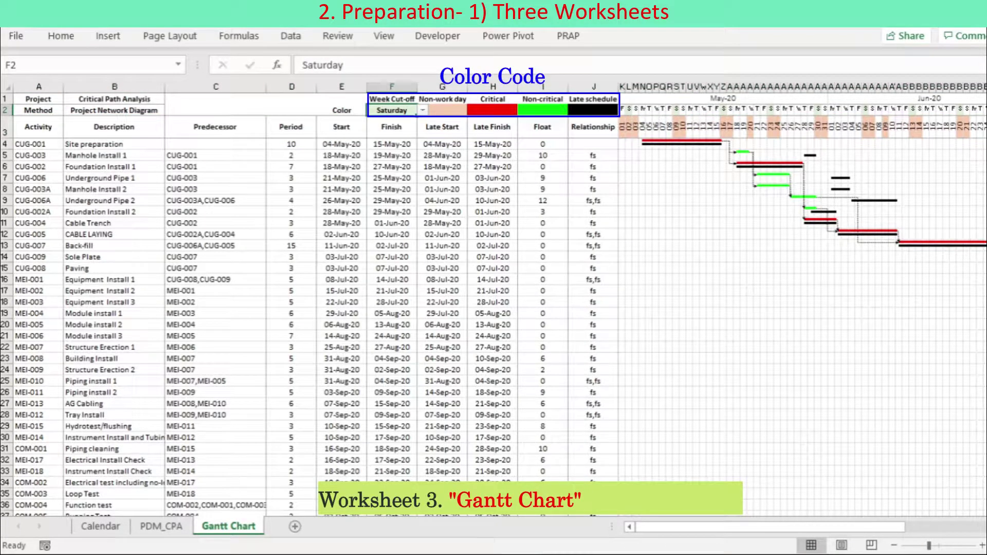
pyautogui.click(422, 110)
pyautogui.click(390, 159)
pyautogui.moveTo(441, 99); pyautogui.dragTo(592, 110)
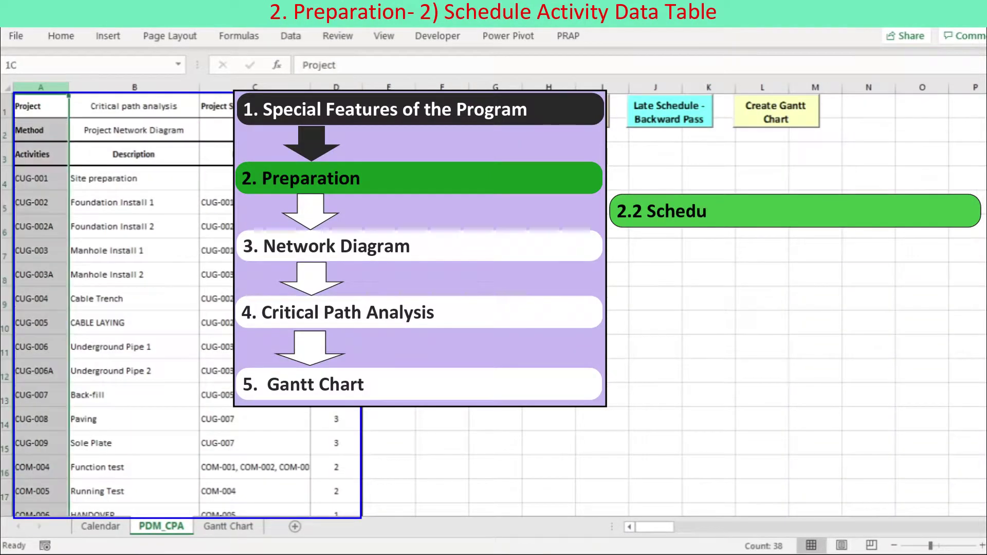
# Examine the PDM_CPA schedule data table's Activities, Description, Predecessor and Period columns and the project start date.
pyautogui.moveTo(40, 87); pyautogui.dragTo(336, 87)
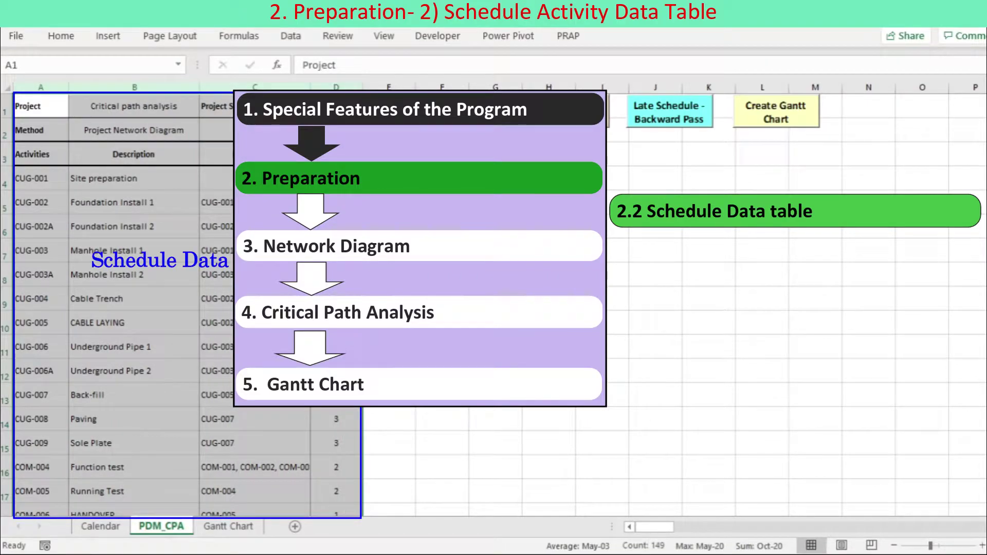
pyautogui.click(40, 154)
pyautogui.click(134, 154)
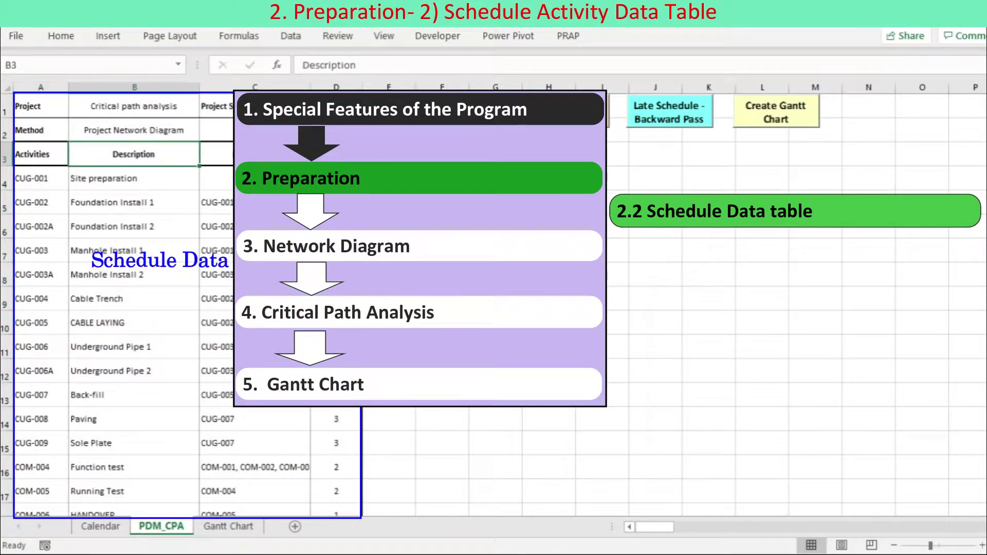
pyautogui.click(255, 154)
pyautogui.click(336, 154)
pyautogui.moveTo(254, 106); pyautogui.dragTo(335, 106)
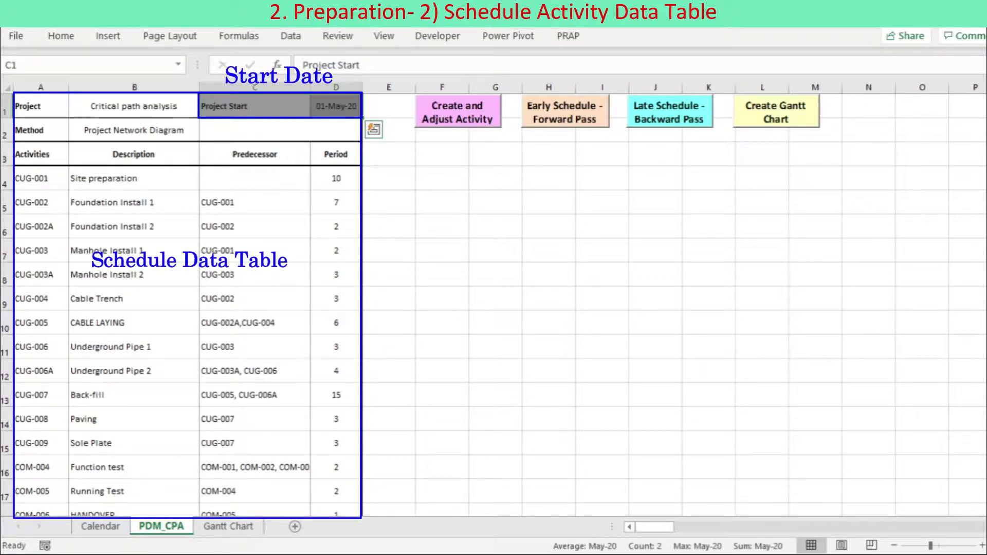
pyautogui.click(40, 106)
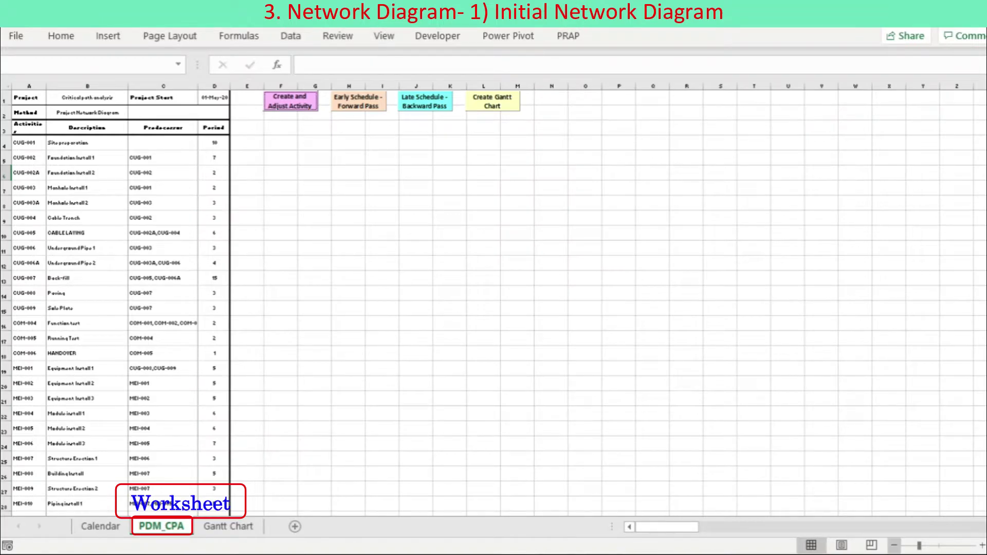
# Run Create and Adjust Activity to build the initial network diagram from the schedule data table.
pyautogui.click(893, 544)
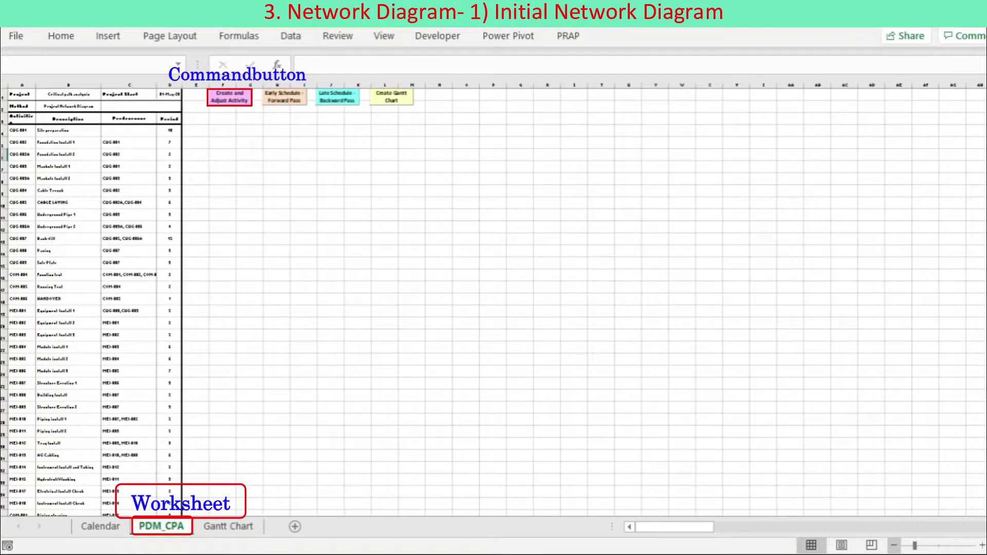
pyautogui.click(229, 97)
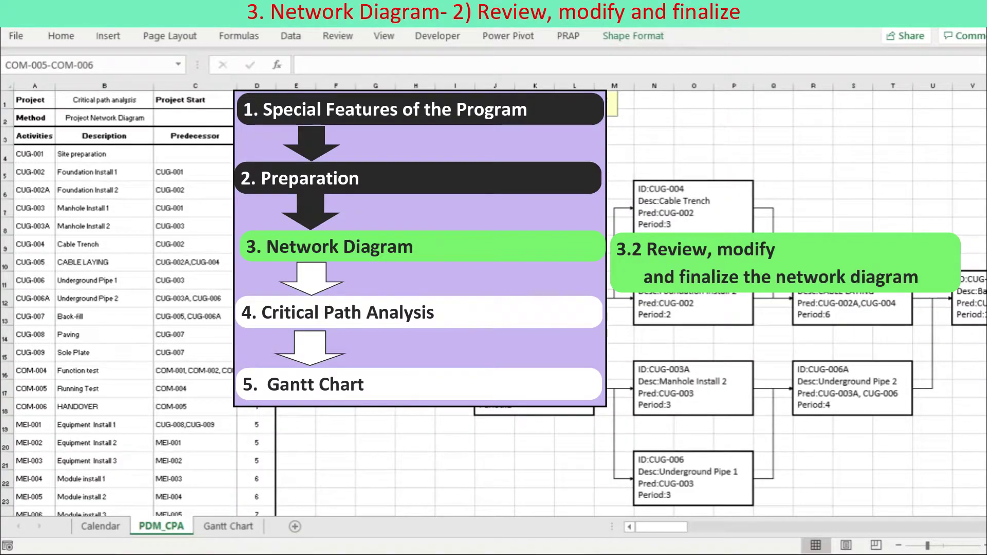
# Reattach the end of the CUG-004 to CUG-005 connector to the right side of the CUG-005 box.
pyautogui.click(792, 298)
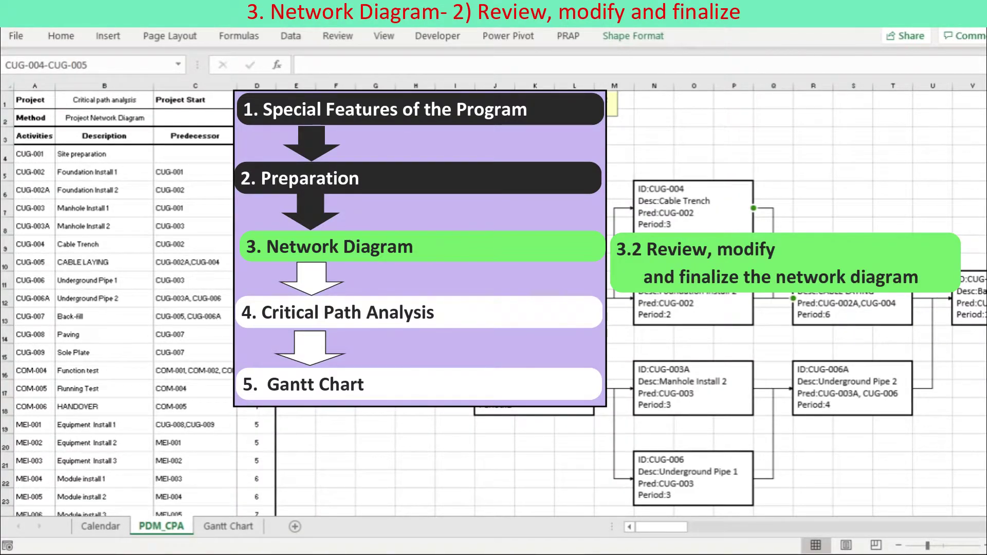
pyautogui.moveTo(792, 298); pyautogui.dragTo(913, 298)
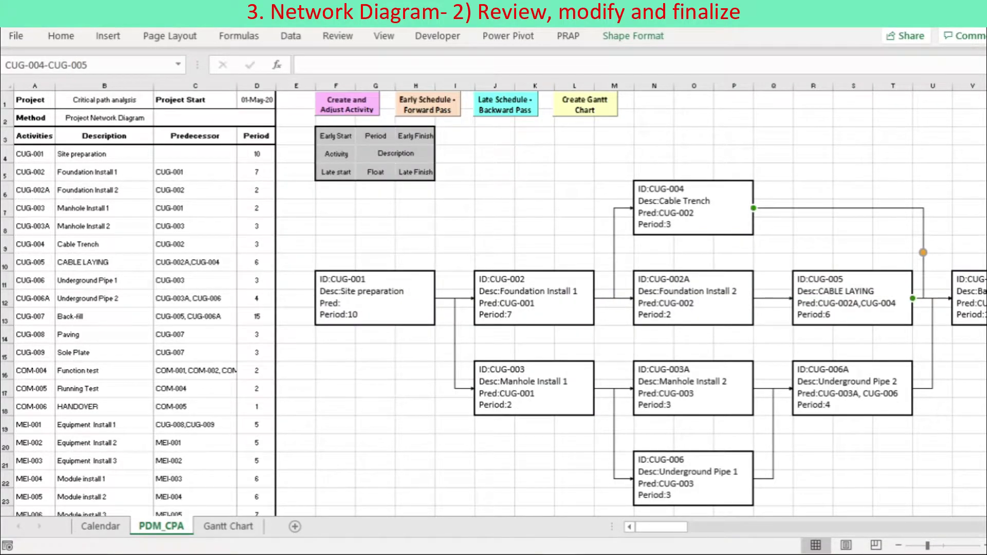
# Move the vertical segment of the MEI-005 to MEI-010 connector back into the gap between the MEI-005 and MEI-006 boxes.
pyautogui.moveTo(661, 527); pyautogui.dragTo(715, 526)
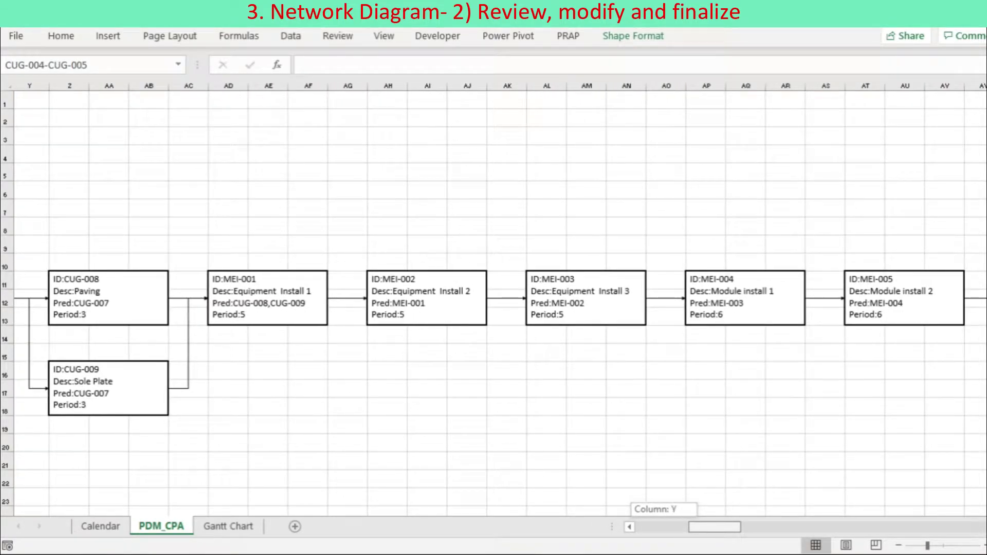
pyautogui.moveTo(714, 527); pyautogui.dragTo(733, 527)
pyautogui.click(790, 253)
pyautogui.moveTo(789, 253); pyautogui.dragTo(629, 253)
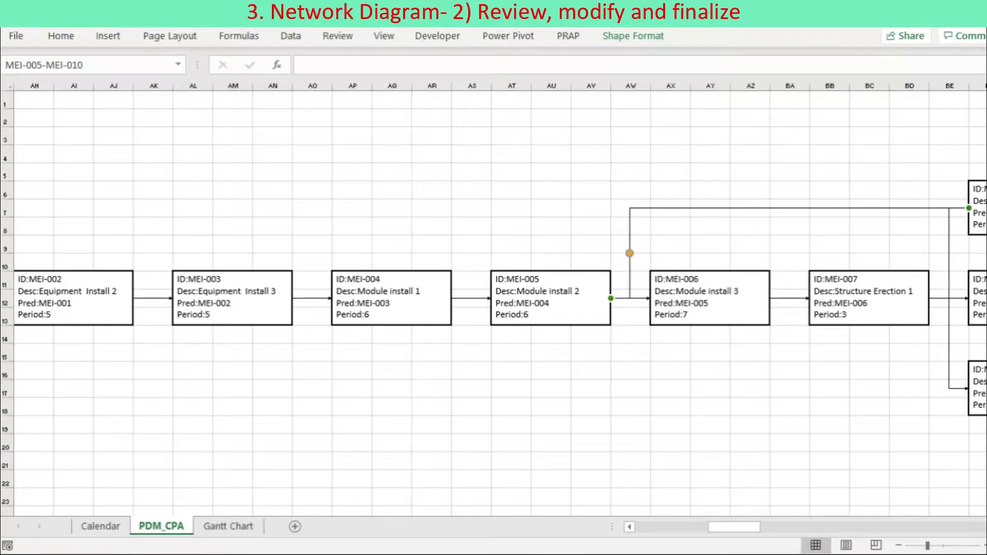
# Reattach the end of the MEI-005 to MEI-006 connector to the right side of the MEI-006 box.
pyautogui.hscroll(5, 493, 298)
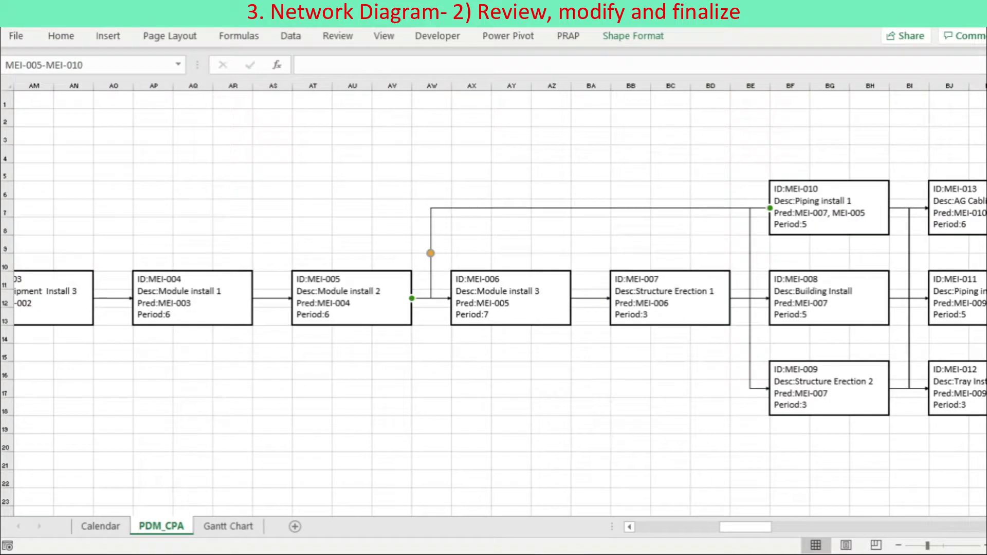
pyautogui.click(440, 298)
pyautogui.moveTo(451, 298); pyautogui.dragTo(571, 298)
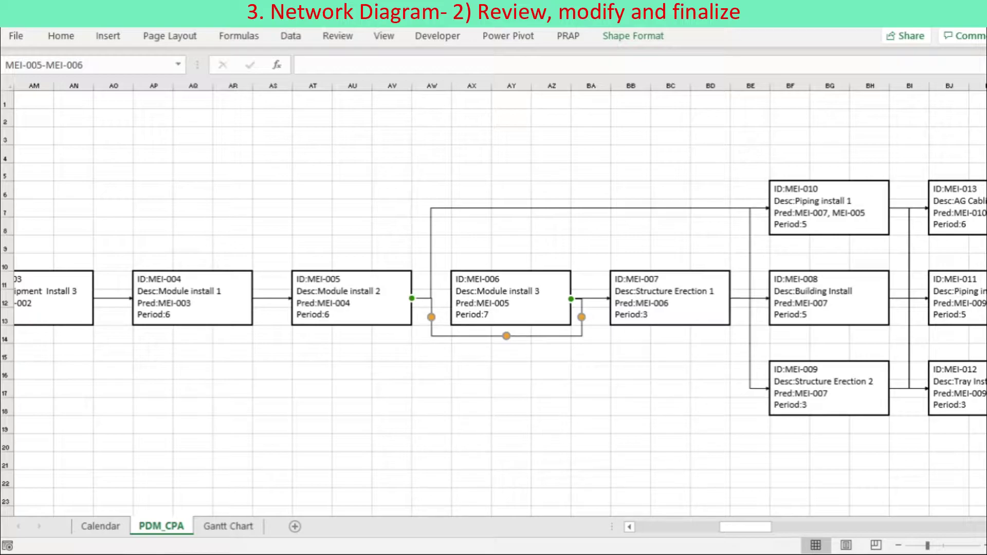
# Shift the vertical segments of two connectors near the network's end to the right, including the COM-001 to COM-004 connector.
pyautogui.moveTo(745, 526); pyautogui.dragTo(789, 526)
pyautogui.click(670, 251)
pyautogui.moveTo(670, 252); pyautogui.dragTo(750, 252)
pyautogui.click(670, 342)
pyautogui.moveTo(670, 343); pyautogui.dragTo(751, 343)
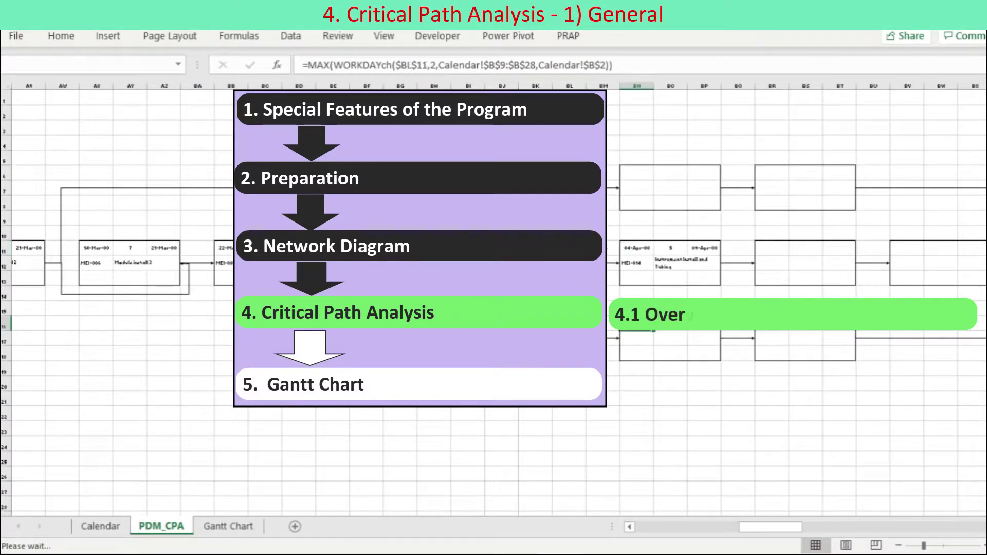
# Run the Early Schedule - Forward Pass calculation on the network diagram.
pyautogui.click(753, 156)
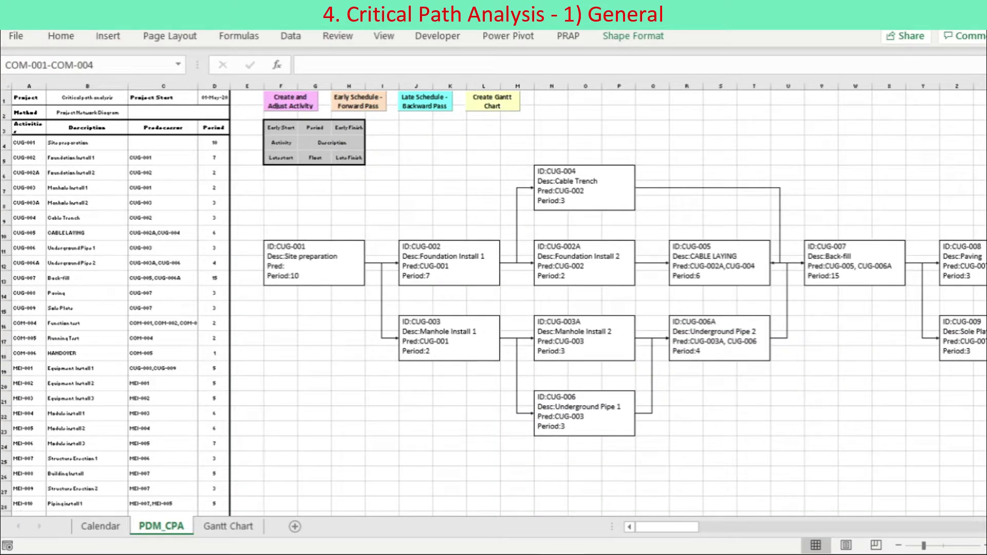
pyautogui.click(359, 101)
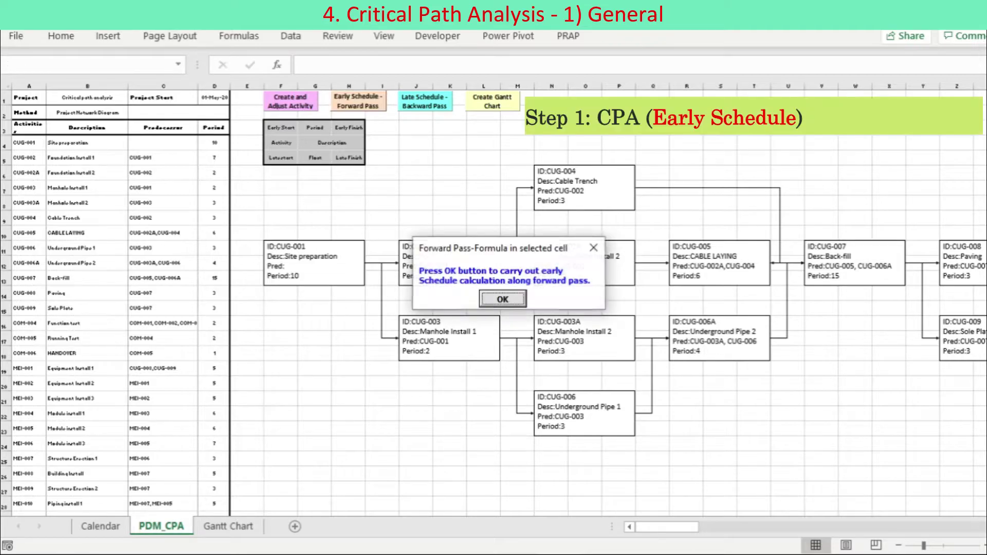
pyautogui.moveTo(495, 247); pyautogui.dragTo(719, 101)
pyautogui.press('Return')
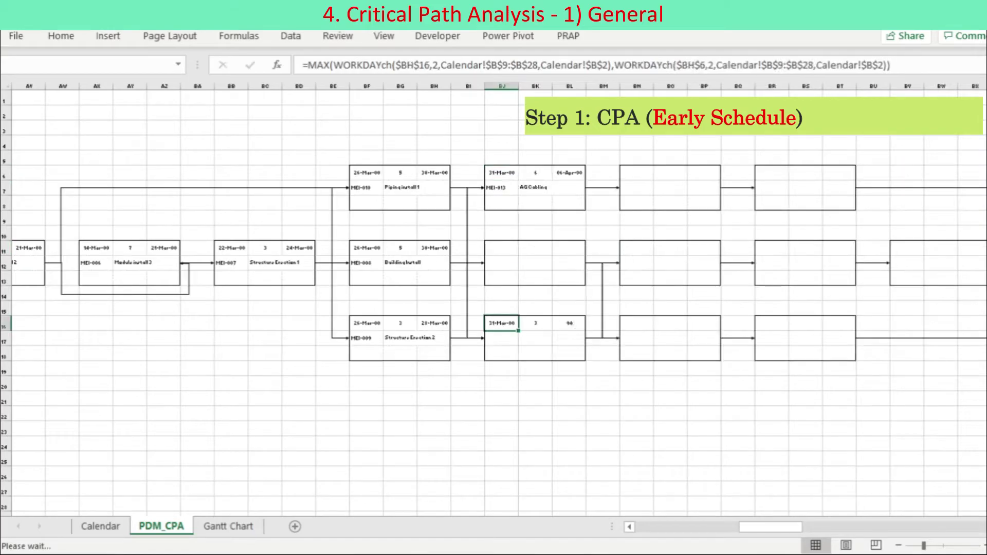
# Run the Late Schedule - Backward Pass calculation on the network diagram, with its dialog moved clear of the activity boxes.
pyautogui.click(425, 101)
pyautogui.moveTo(495, 247); pyautogui.dragTo(744, 103)
pyautogui.press('Return')
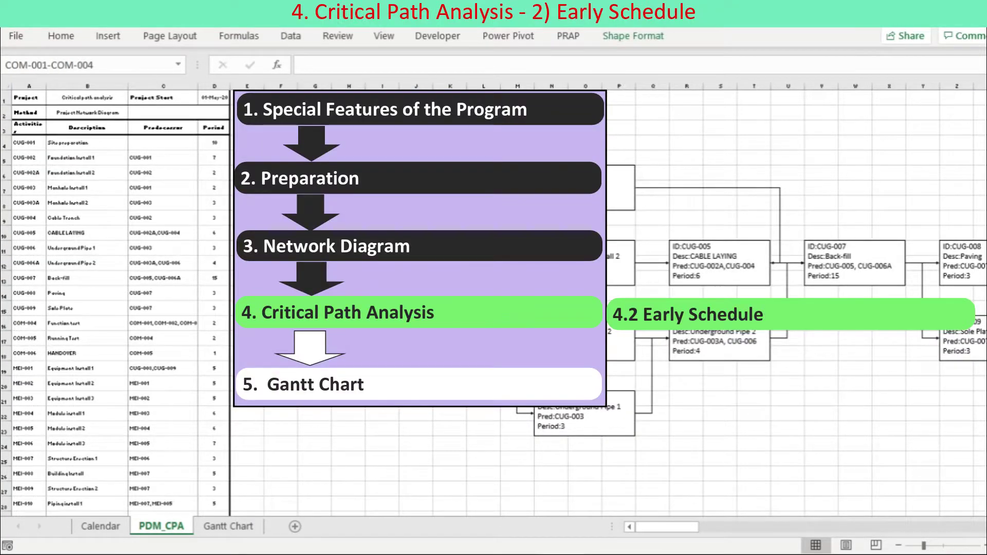
# Run the Early Schedule - Forward Pass on the uncalculated network, with its dialog moved clear of the activity boxes.
pyautogui.click(358, 102)
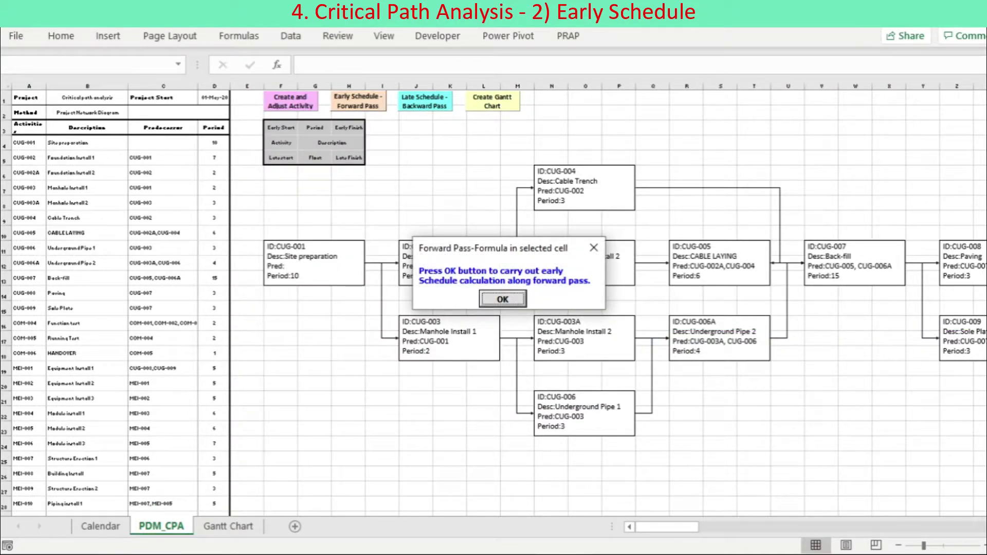
pyautogui.moveTo(527, 254); pyautogui.dragTo(754, 119)
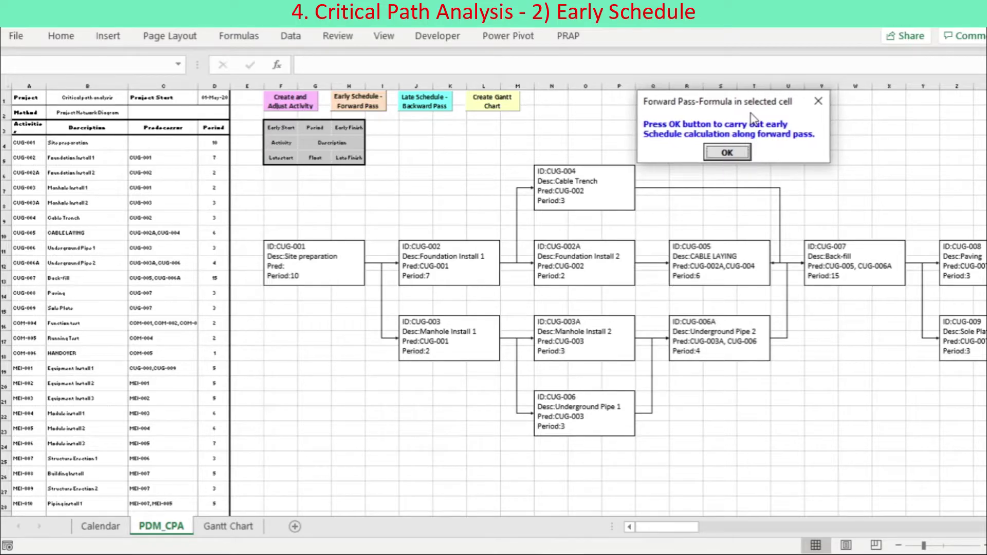
pyautogui.press('Return')
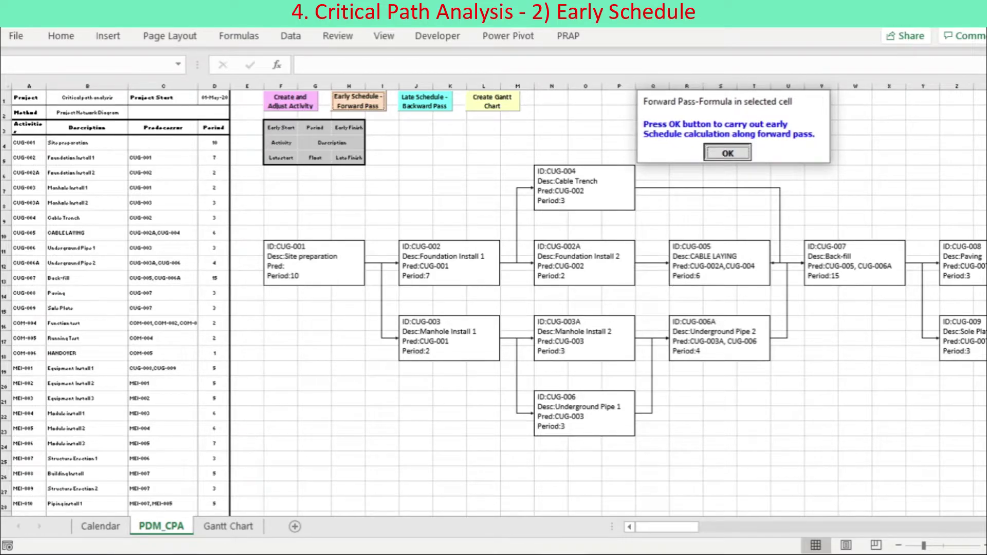
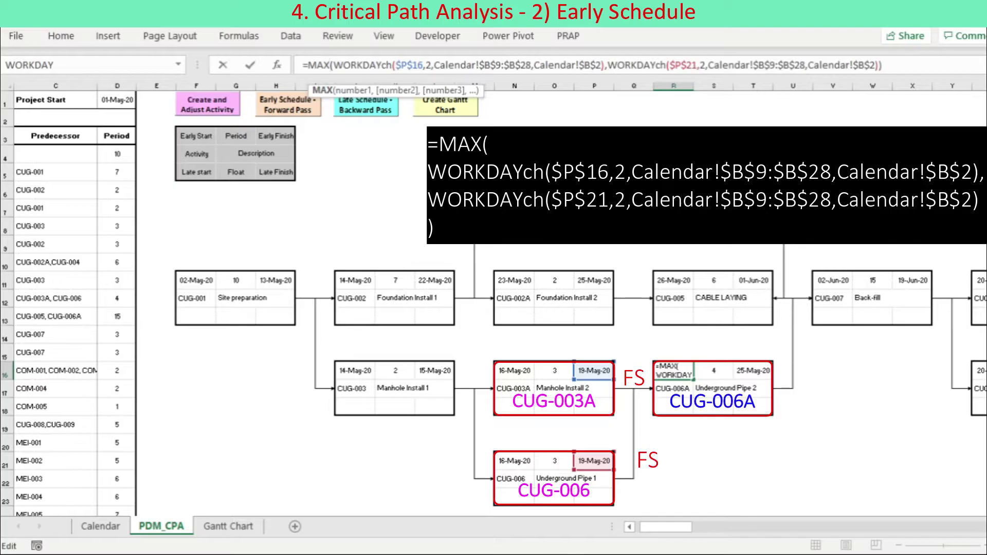
# Examine the early start formula of CUG-006A, going through the WORKDAYch terms for predecessors CUG-003A and CUG-006.
pyautogui.press('Right')
pyautogui.press('Right')
pyautogui.press('Right')
pyautogui.press('Right')
pyautogui.press('Right')
pyautogui.press('Right')
pyautogui.press('Right')
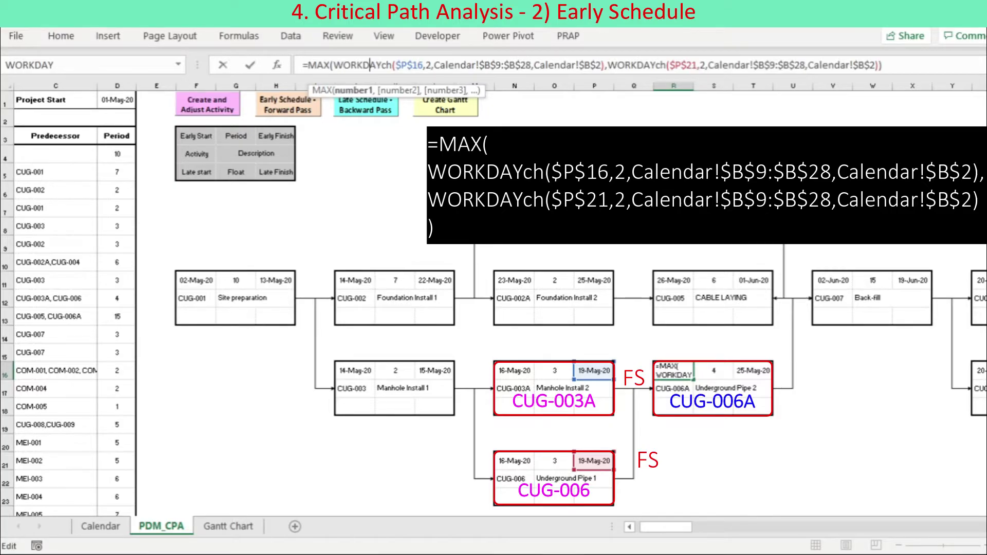
pyautogui.press('Right')
pyautogui.press('Right')
pyautogui.press('Right')
pyautogui.press('Right')
pyautogui.press('Right')
pyautogui.press('Right')
pyautogui.press('Right')
pyautogui.press('Right')
pyautogui.press('Right')
pyautogui.press('Right')
pyautogui.press('Right')
pyautogui.press('Right')
pyautogui.press('Right')
pyautogui.press('Right')
pyautogui.press('Right')
pyautogui.press('Right')
pyautogui.press('Right')
pyautogui.press('Right')
pyautogui.press('Right')
pyautogui.press('Right')
pyautogui.press('Right')
pyautogui.press('Right')
pyautogui.press('Right')
pyautogui.press('Right')
pyautogui.press('Right')
pyautogui.press('Right')
pyautogui.press('Right')
pyautogui.press('Right')
pyautogui.press('Right')
pyautogui.press('Right')
pyautogui.press('Right')
pyautogui.press('Right')
pyautogui.press('Right')
pyautogui.press('Right')
pyautogui.press('Right')
pyautogui.press('Right')
pyautogui.press('Right')
pyautogui.press('Right')
pyautogui.press('Right')
pyautogui.press('Right')
pyautogui.press('Right')
pyautogui.press('Right')
pyautogui.press('Right')
pyautogui.press('Right')
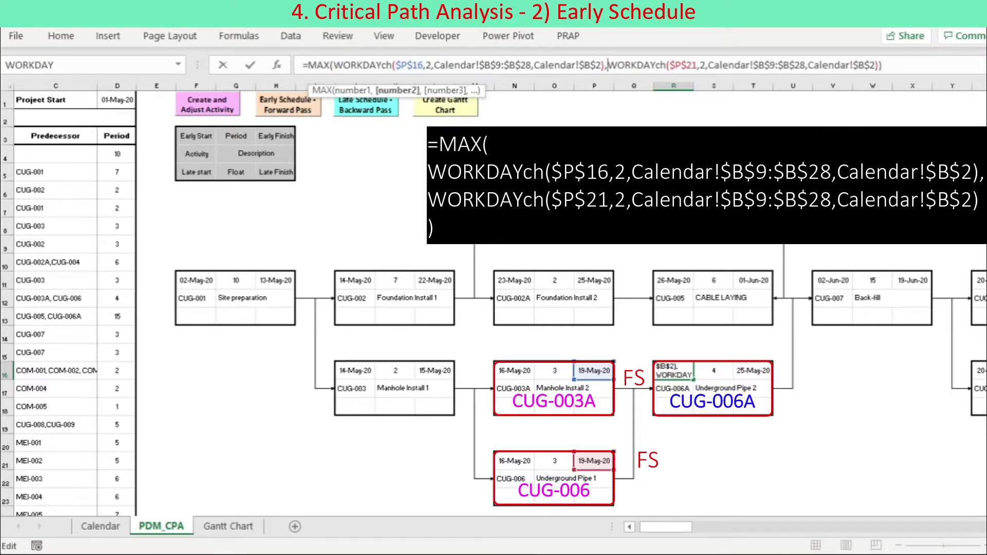
pyautogui.press('Right')
pyautogui.press('Right')
pyautogui.press('Right')
pyautogui.press('Right')
pyautogui.press('Right')
pyautogui.press('Right')
pyautogui.press('Right')
pyautogui.press('Right')
pyautogui.press('Right')
pyautogui.press('Right')
pyautogui.press('Right')
pyautogui.press('Right')
pyautogui.press('Right')
pyautogui.press('Right')
pyautogui.press('Right')
pyautogui.press('Right')
pyautogui.press('Right')
pyautogui.press('Right')
pyautogui.press('Right')
pyautogui.press('Right')
pyautogui.press('Right')
pyautogui.press('Right')
pyautogui.press('Right')
pyautogui.press('Right')
pyautogui.press('Right')
pyautogui.press('Right')
pyautogui.press('Right')
pyautogui.press('Right')
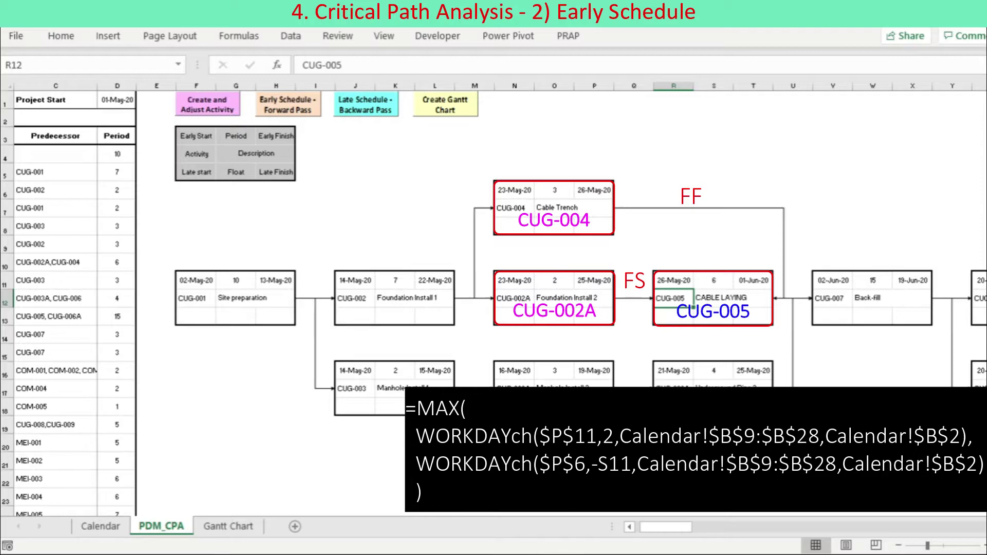
# Inspect the cell references in CUG-005's early start formula and the connectors reaching it from CUG-002A and CUG-004.
pyautogui.click(672, 280)
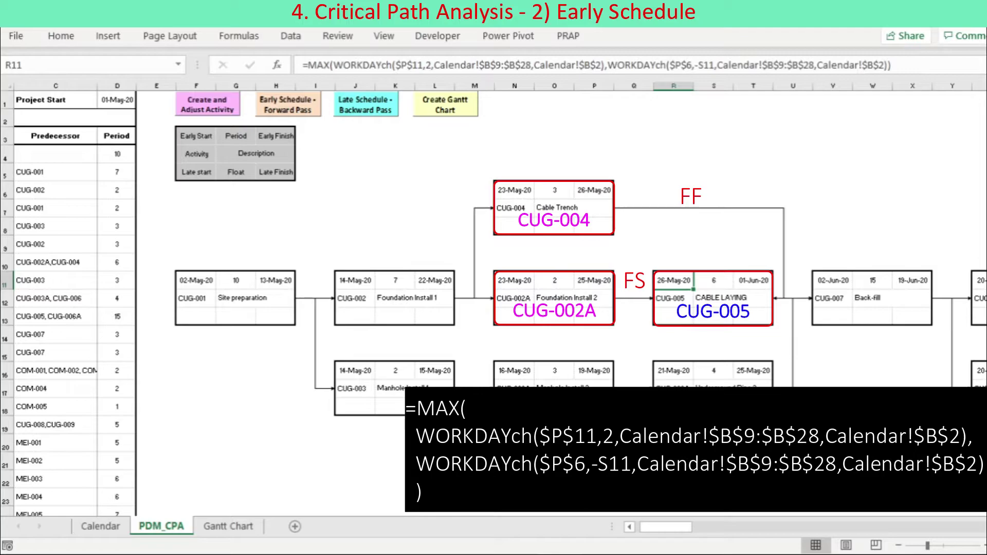
pyautogui.press('F2')
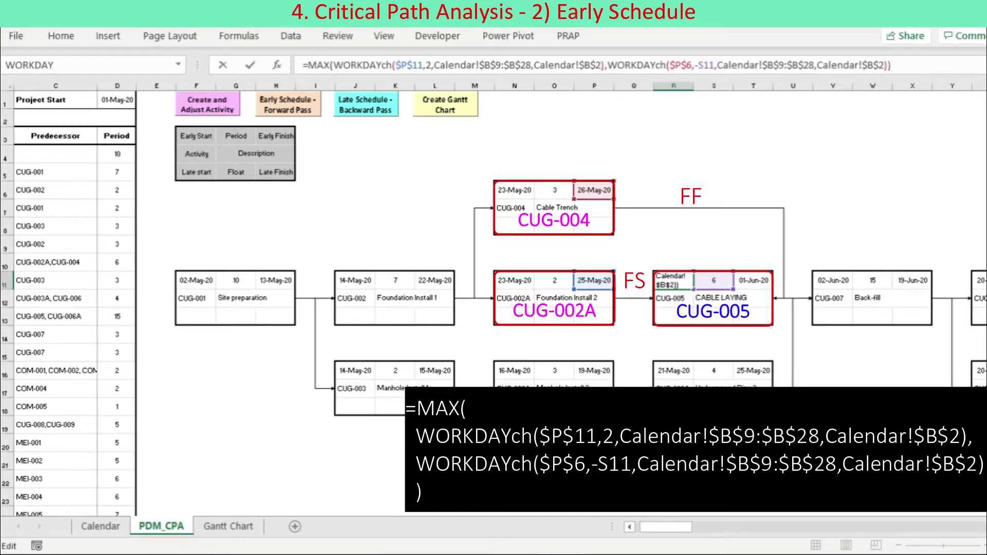
pyautogui.hotkey('ctrl', 'Return')
pyautogui.click(633, 298)
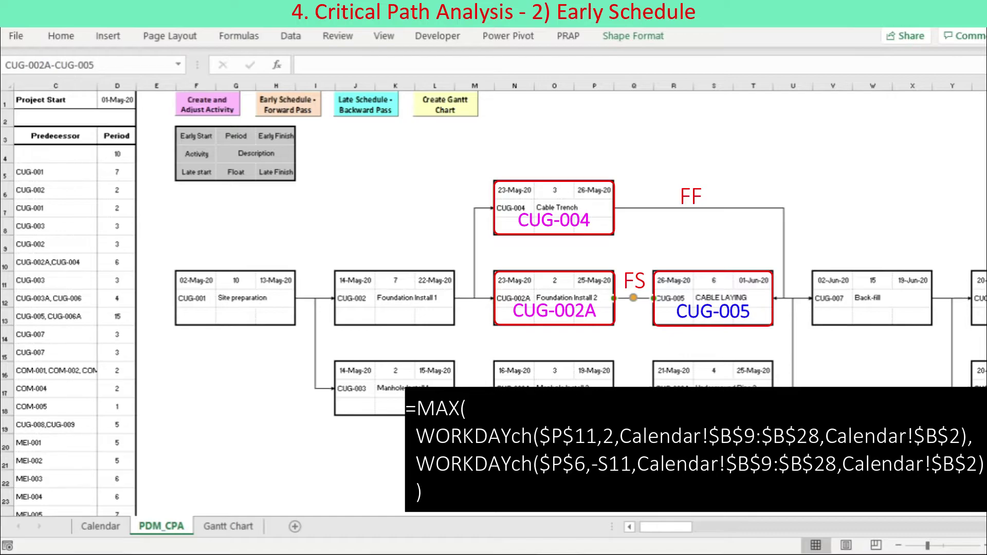
pyautogui.click(783, 252)
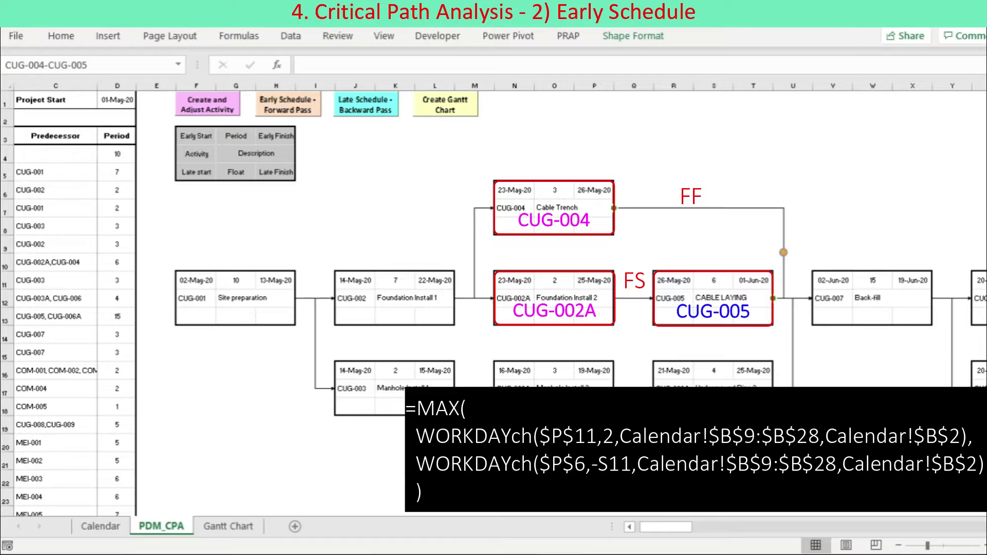
# Go through CUG-005's early start formula argument by argument, comparing the time lags of its two WORKDAYch terms.
pyautogui.click(673, 280)
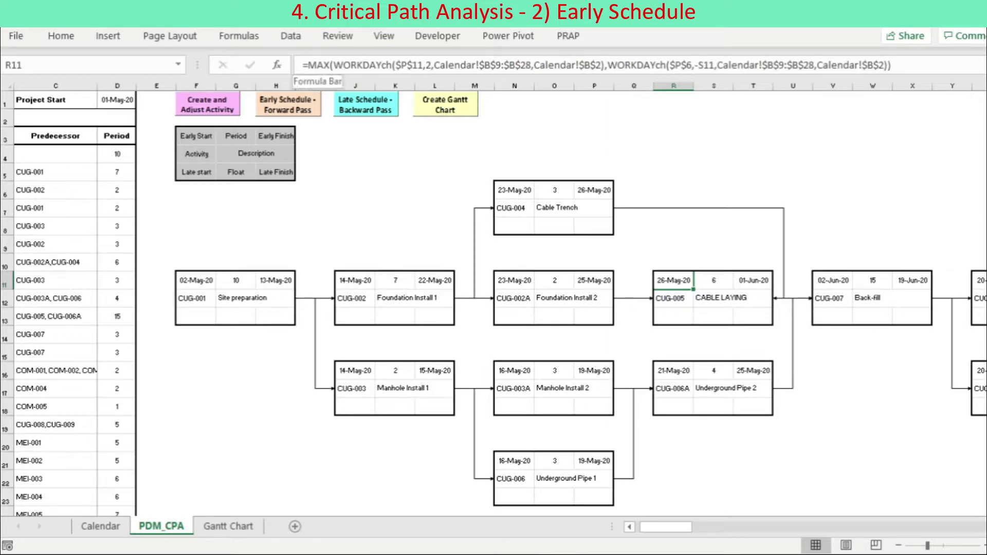
pyautogui.press('F2')
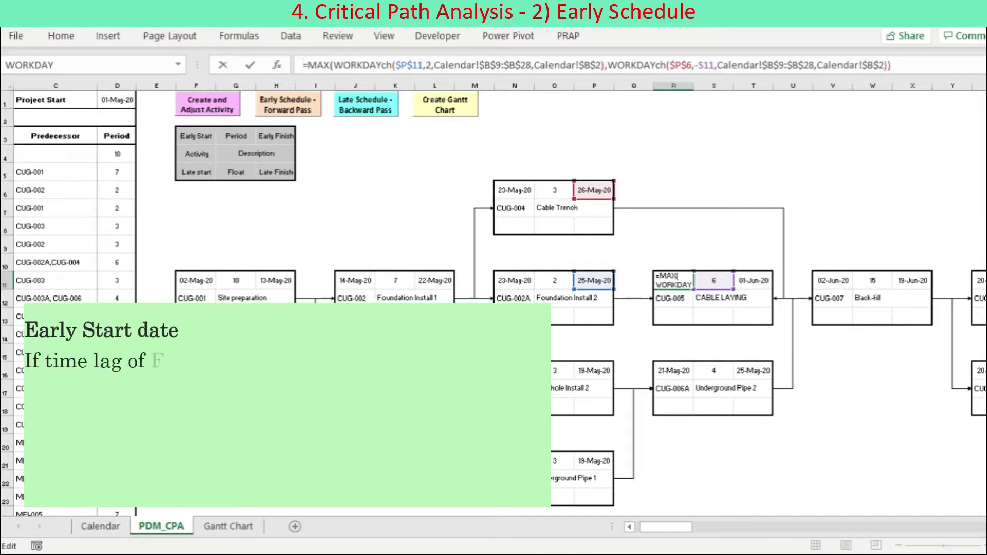
pyautogui.press('Right')
pyautogui.press('Right')
pyautogui.press('Right')
pyautogui.press('Right')
pyautogui.press('Right')
pyautogui.press('Right')
pyautogui.press('Right')
pyautogui.press('Right')
pyautogui.press('Right')
pyautogui.press('Right')
pyautogui.press('Right')
pyautogui.press('Right')
pyautogui.press('Right')
pyautogui.press('Right')
pyautogui.press('Right')
pyautogui.press('Right')
pyautogui.press('Right')
pyautogui.press('Right')
pyautogui.press('Right')
pyautogui.press('Right')
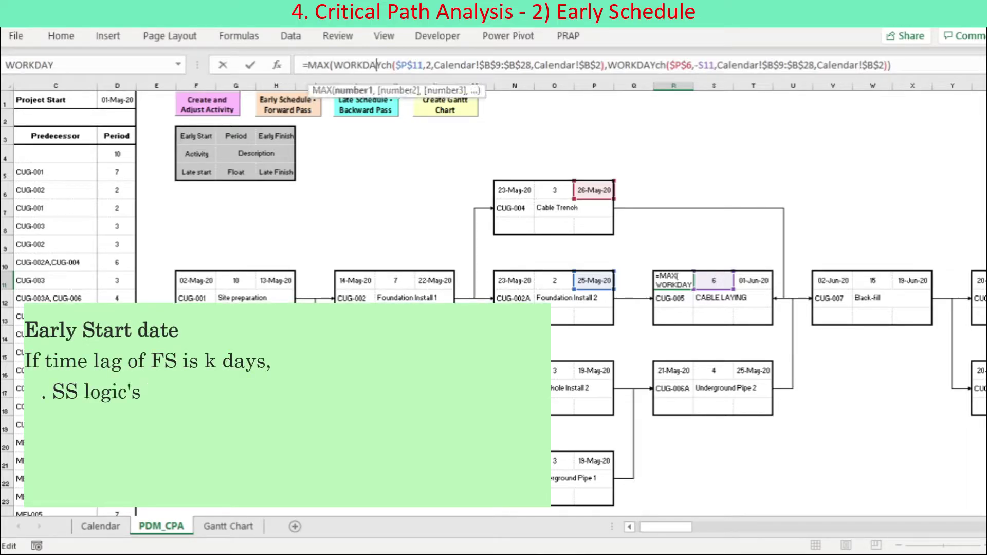
pyautogui.press('Right')
pyautogui.press('Right')
pyautogui.press('Right')
pyautogui.press('Right')
pyautogui.press('Right')
pyautogui.press('Right')
pyautogui.press('Right')
pyautogui.press('Right')
pyautogui.press('Right')
pyautogui.press('Right')
pyautogui.press('Right')
pyautogui.press('Right')
pyautogui.press('Right')
pyautogui.press('Right')
pyautogui.press('Right')
pyautogui.press('Right')
pyautogui.press('Right')
pyautogui.press('Right')
pyautogui.press('Right')
pyautogui.press('Right')
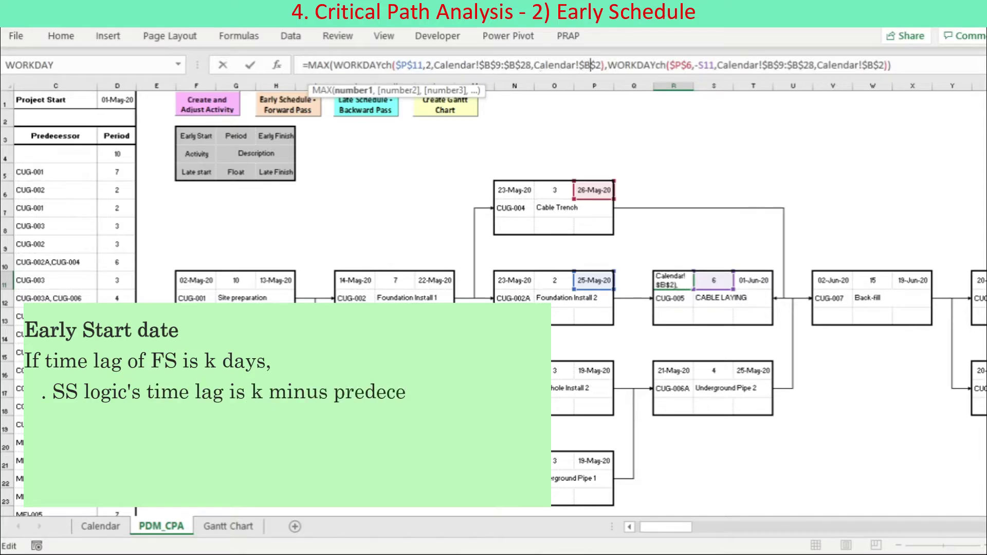
pyautogui.press('Right')
pyautogui.press('Right')
pyautogui.press('Right')
pyautogui.press('Right')
pyautogui.press('Right')
pyautogui.press('Right')
pyautogui.press('Right')
pyautogui.press('Right')
pyautogui.press('Right')
pyautogui.press('Right')
pyautogui.press('Right')
pyautogui.press('Right')
pyautogui.press('Right')
pyautogui.press('Right')
pyautogui.press('Right')
pyautogui.press('Right')
pyautogui.press('Right')
pyautogui.press('Right')
pyautogui.press('Right')
pyautogui.press('Right')
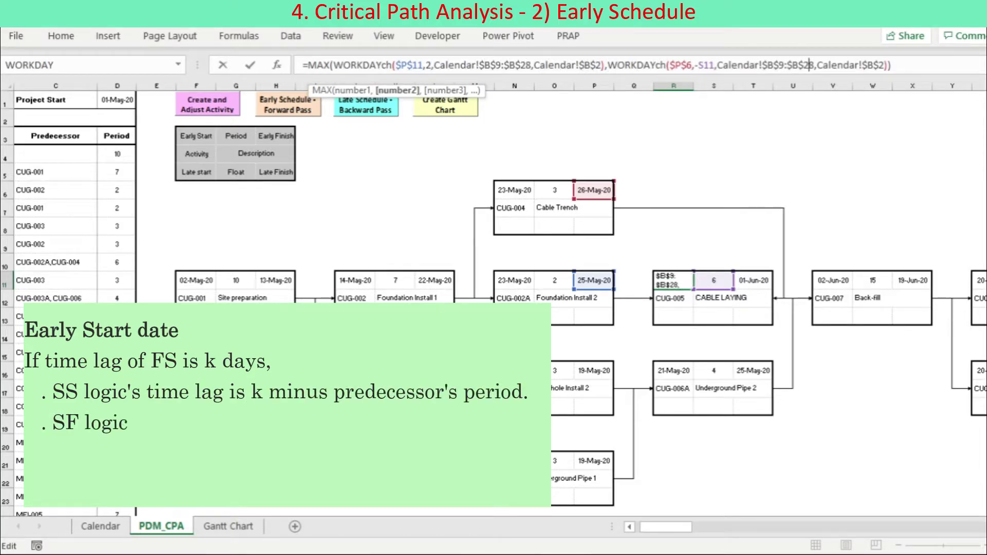
pyautogui.press('Right')
pyautogui.press('Right')
pyautogui.press('Right')
pyautogui.press('Right')
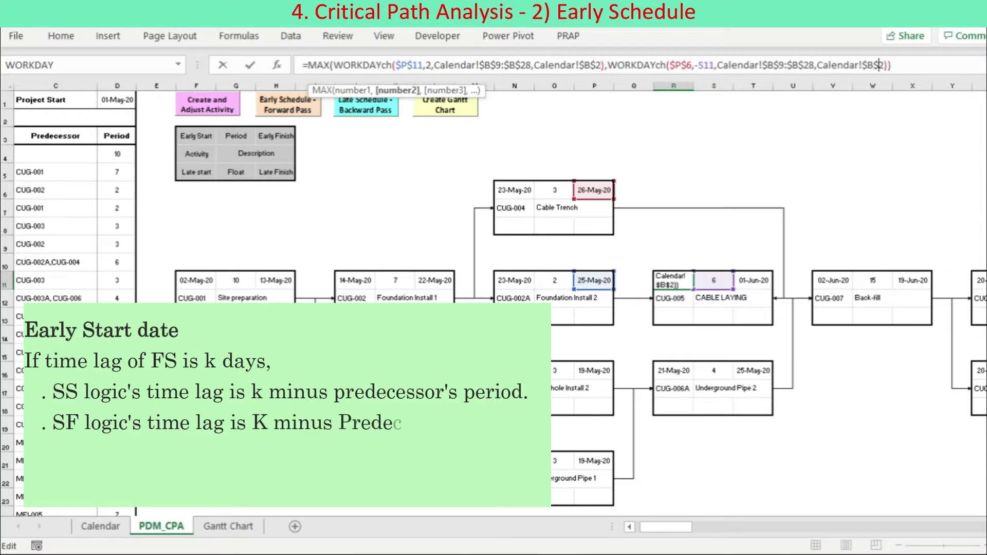
pyautogui.press('Right')
pyautogui.write(')')
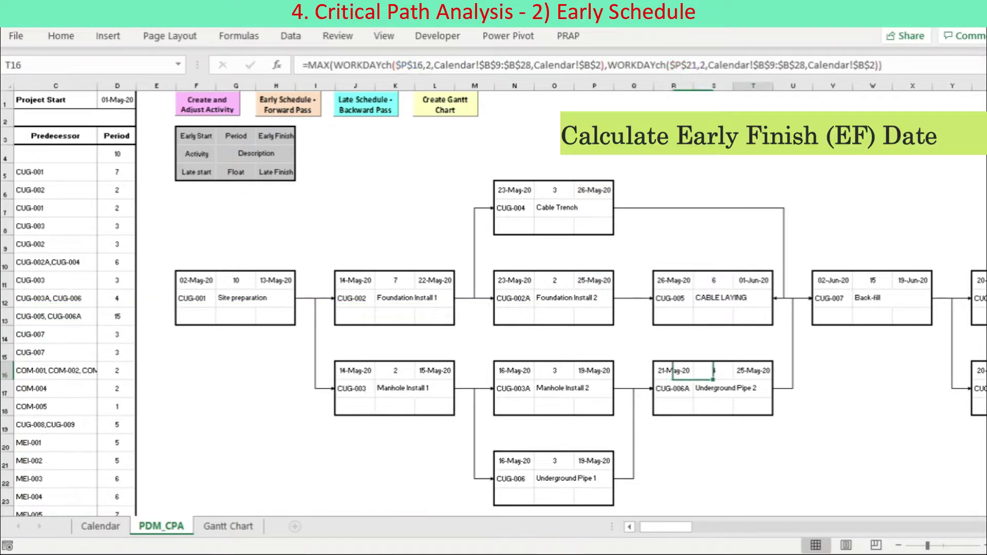
# Examine the early finish formulas of CUG-006A and CUG-005, including their WORKDAYch references to early start and period.
pyautogui.click(753, 370)
pyautogui.click(611, 65)
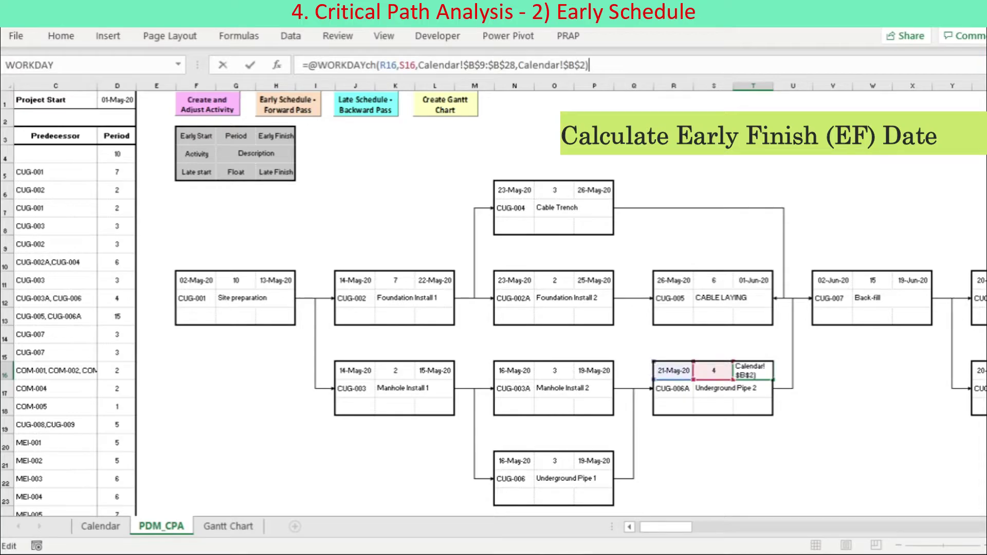
pyautogui.press('Return')
pyautogui.click(753, 280)
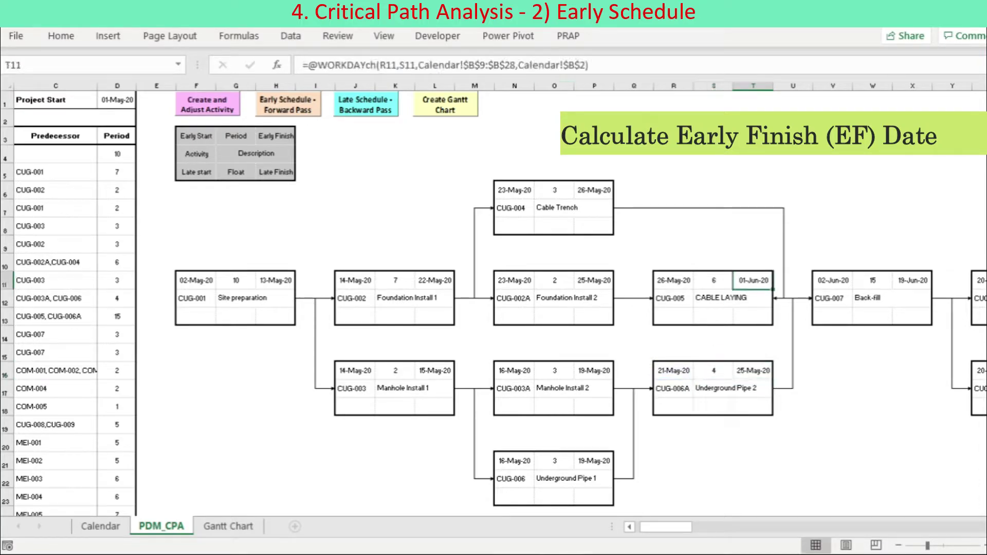
pyautogui.click(591, 65)
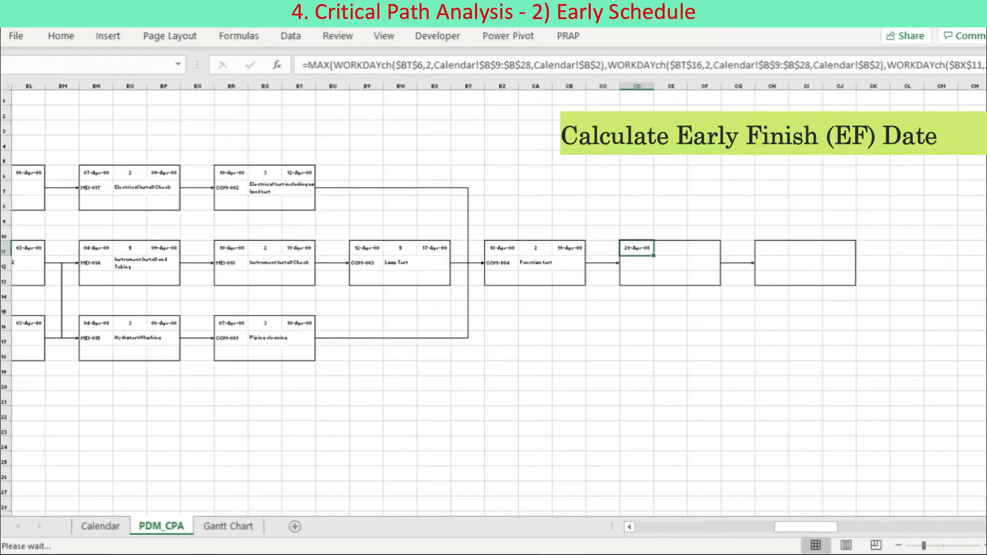
# Rerun the Early Schedule - Forward Pass from the project start date, moving its dialog clear of the network before confirming.
pyautogui.click(772, 248)
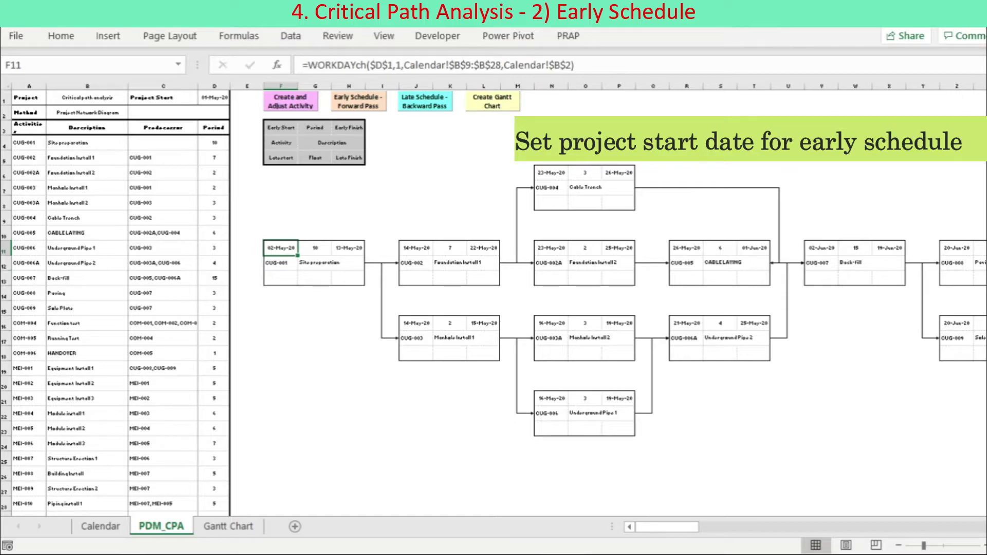
pyautogui.click(427, 104)
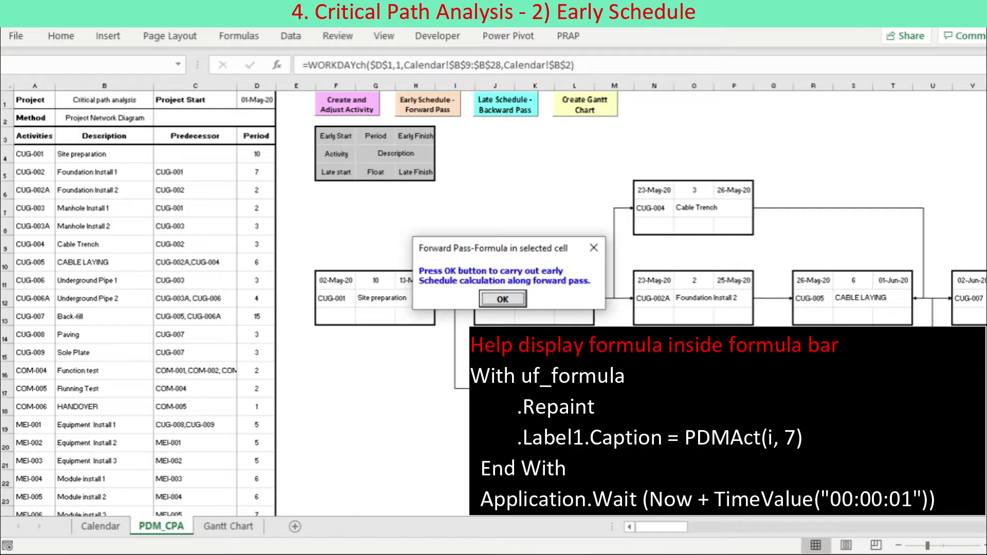
pyautogui.moveTo(503, 254); pyautogui.dragTo(780, 116)
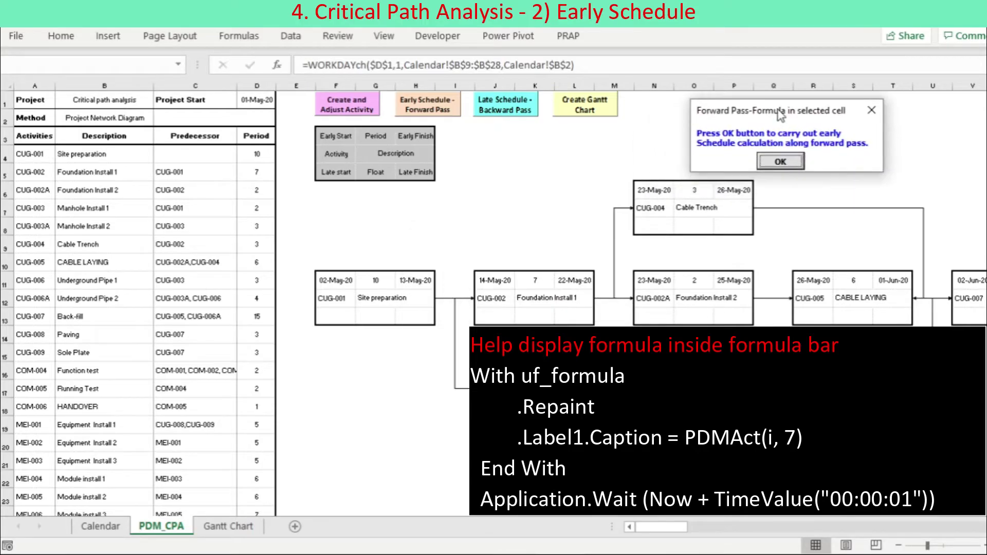
pyautogui.press('Return')
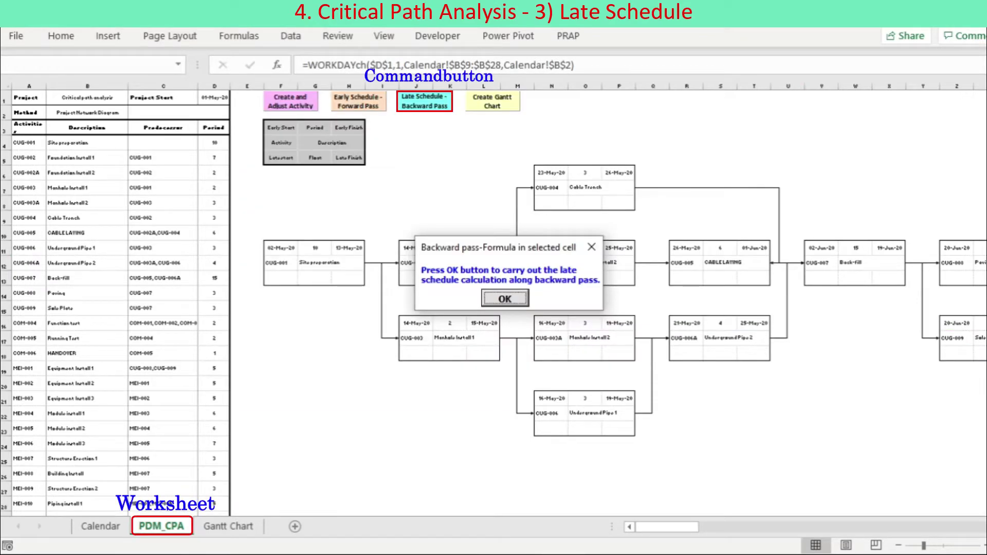
# Run the Late Schedule - Backward Pass from HANDOVER back through the network, with its dialog moved clear of the activity boxes.
pyautogui.moveTo(499, 253)
pyautogui.mouseDown()
pyautogui.moveTo(556, 247)
pyautogui.moveTo(661, 186)
pyautogui.moveTo(755, 110)
pyautogui.mouseUp()
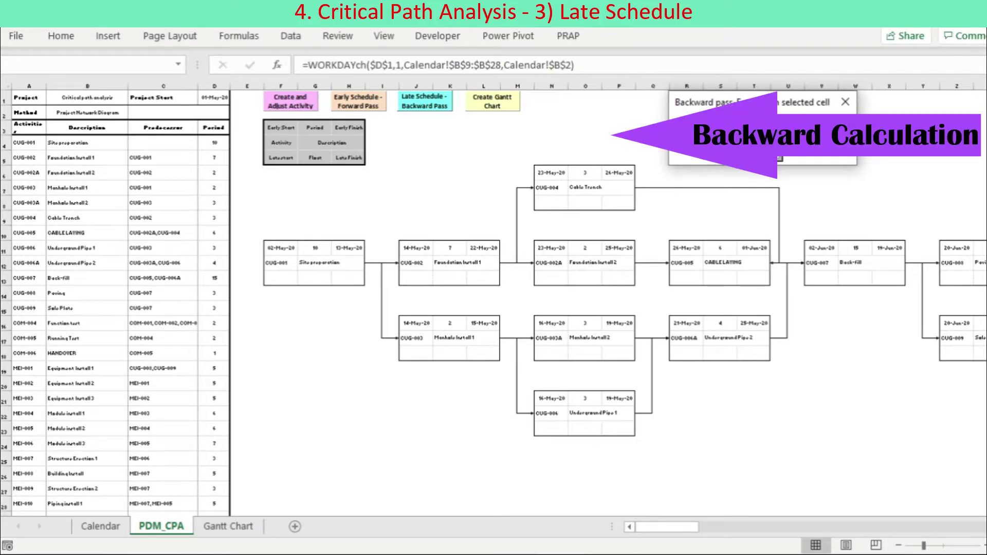
pyautogui.press('Return')
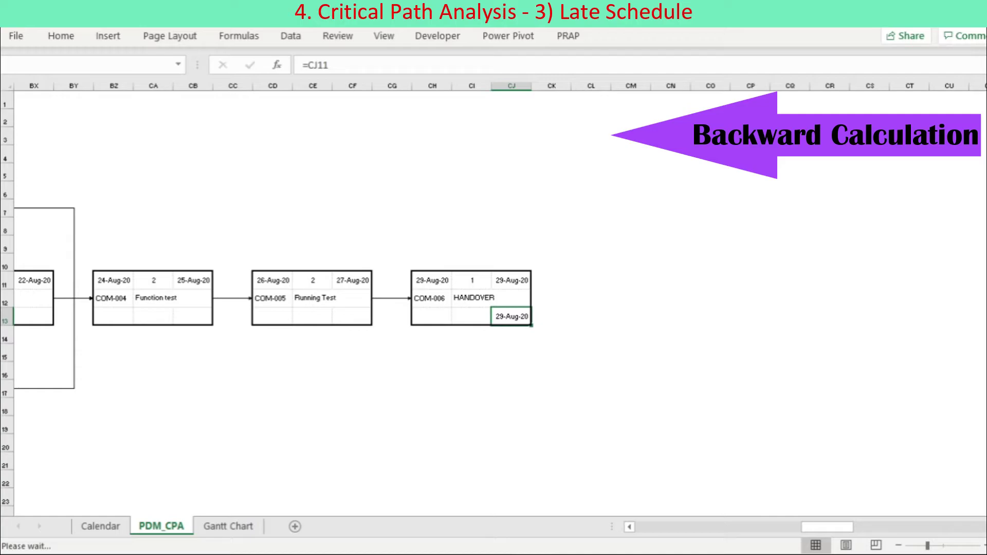
pyautogui.click(352, 316)
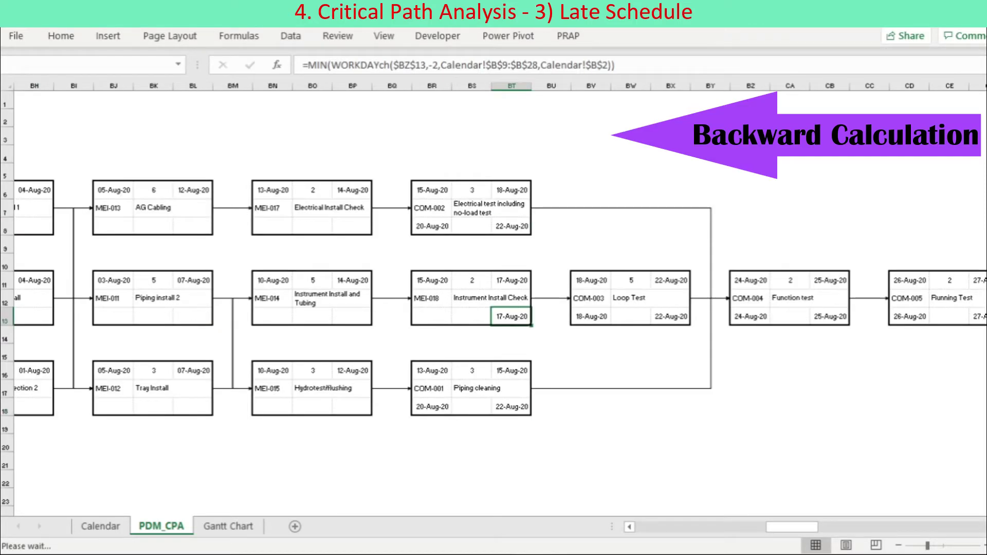
pyautogui.click(352, 226)
pyautogui.click(352, 406)
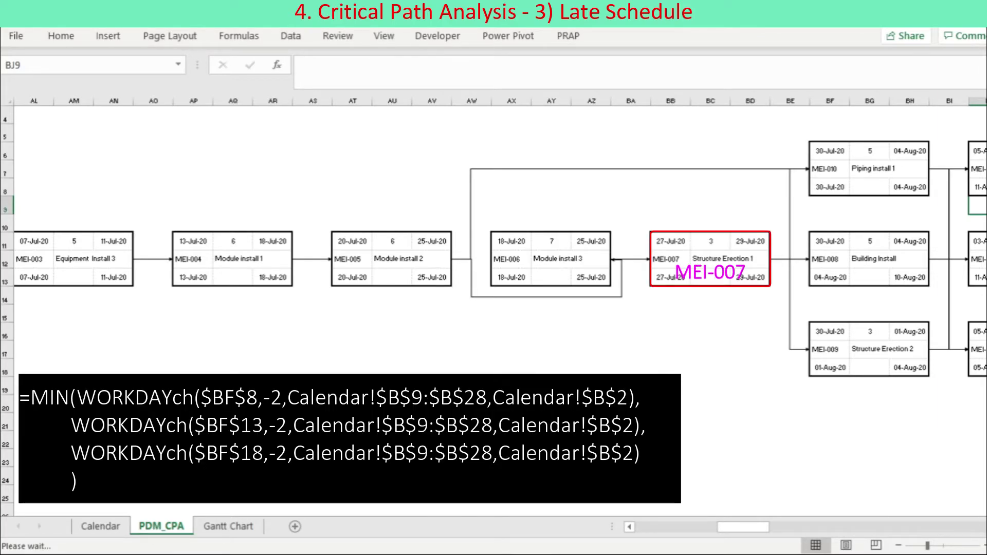
# Examine MEI-007's late finish formula, going through its WORKDAYch terms for successors MEI-010, MEI-008 and MEI-009.
pyautogui.click(750, 277)
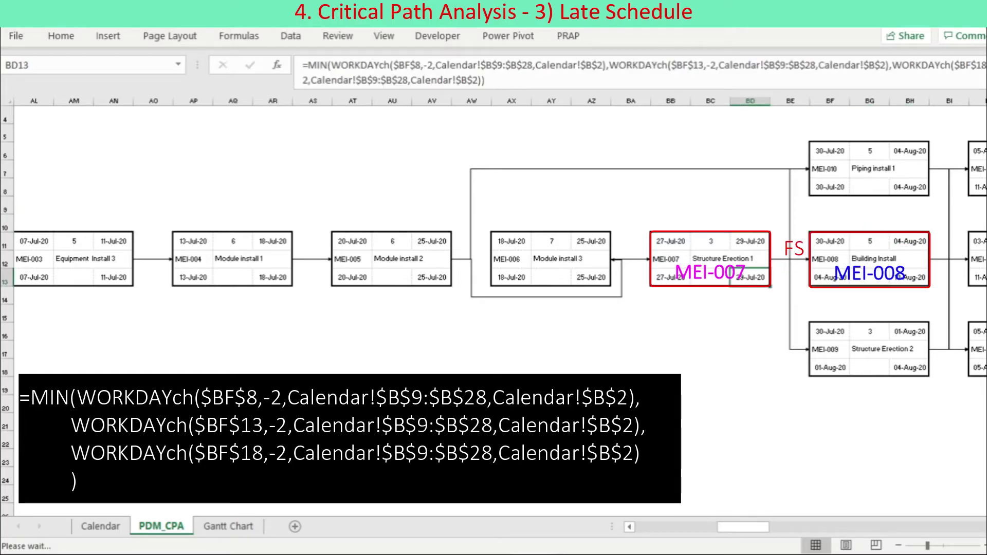
pyautogui.click(489, 80)
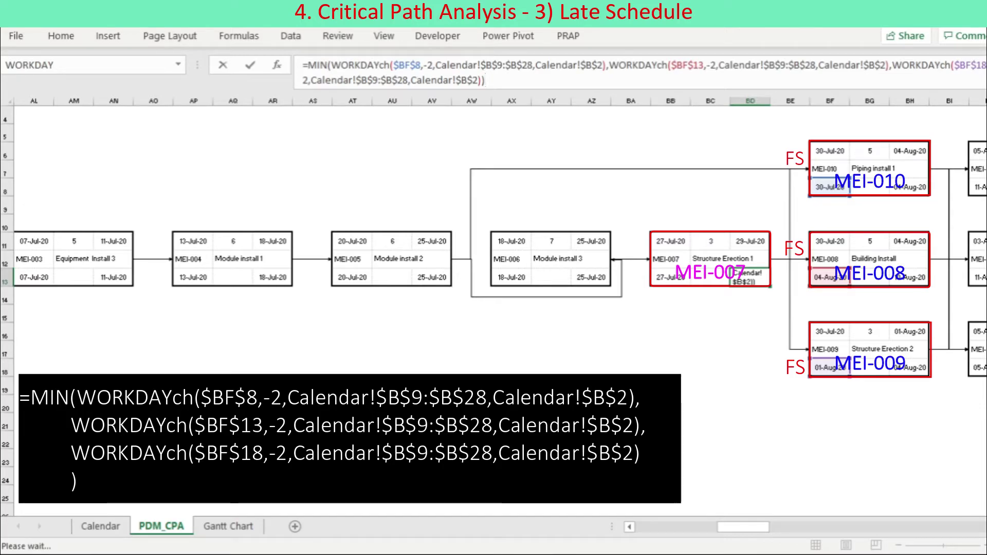
pyautogui.moveTo(302, 64); pyautogui.dragTo(485, 80)
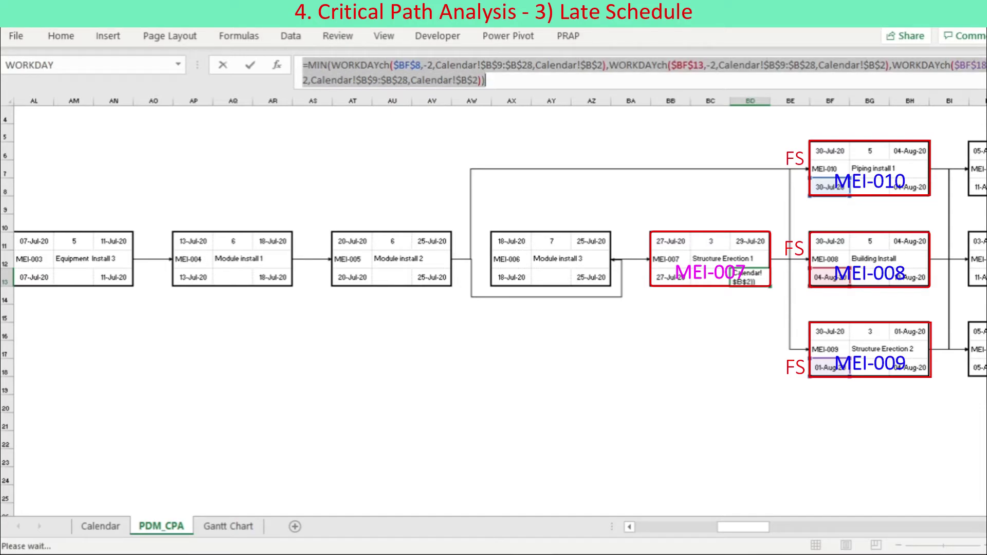
pyautogui.click(485, 80)
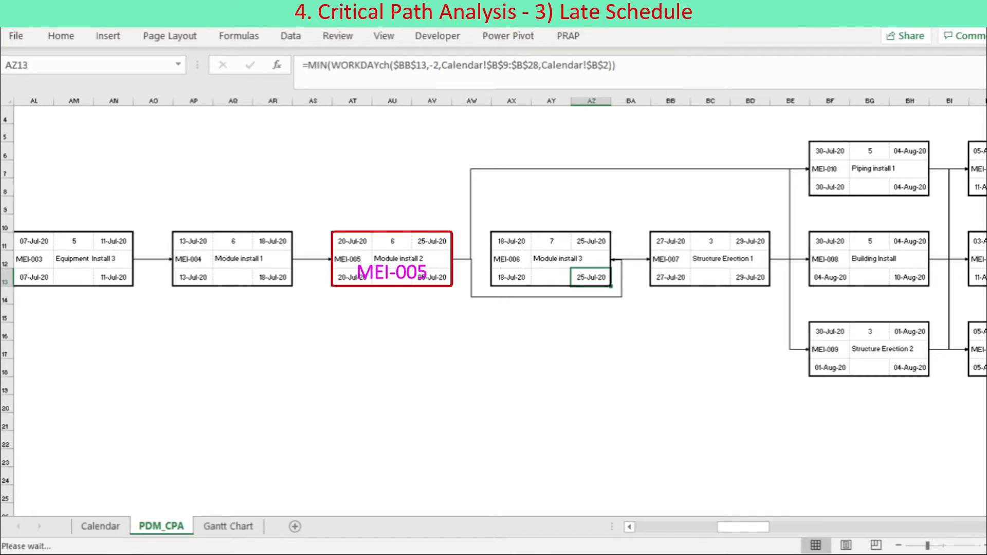
# Inspect the cell references in MEI-005's late finish formula and the connectors running to MEI-006 and MEI-010.
pyautogui.click(431, 277)
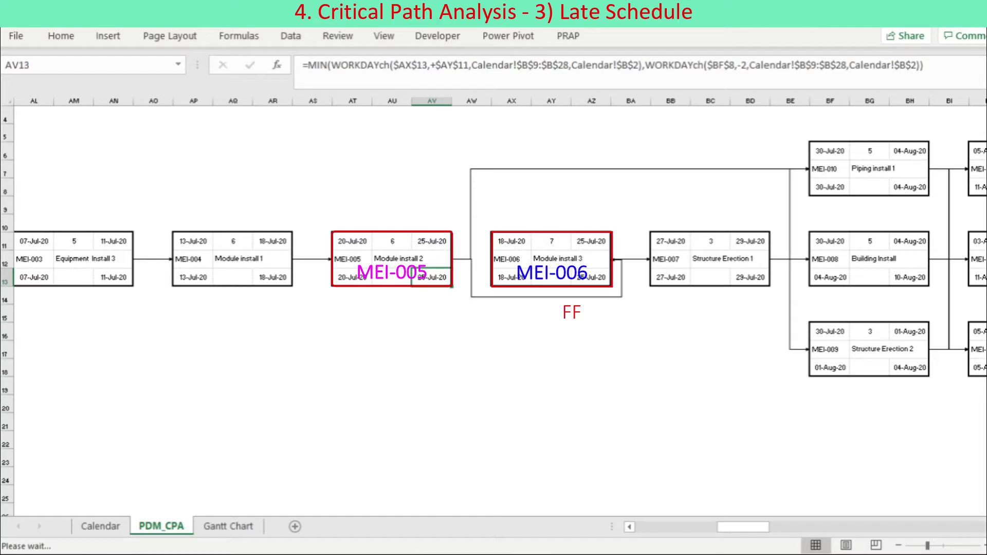
pyautogui.press('F2')
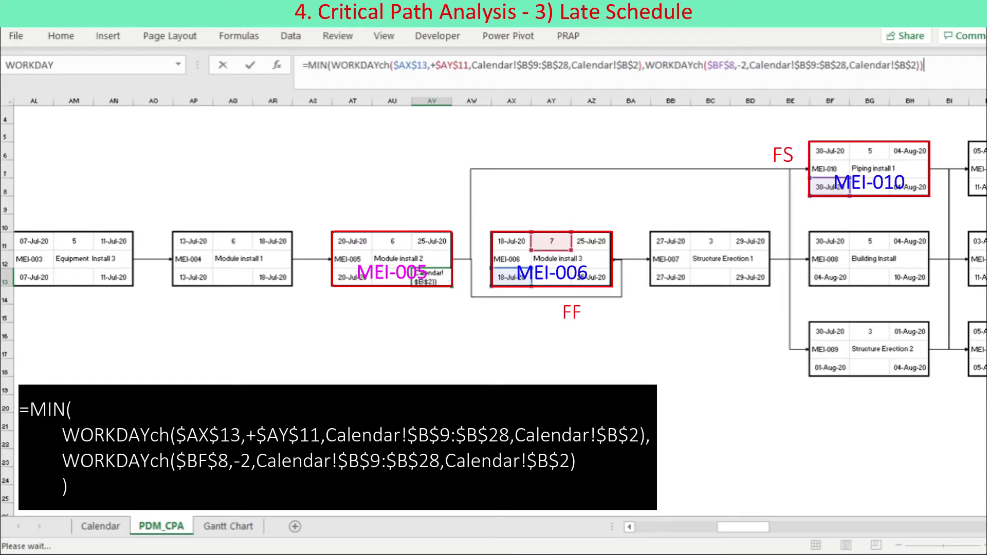
pyautogui.click(546, 297)
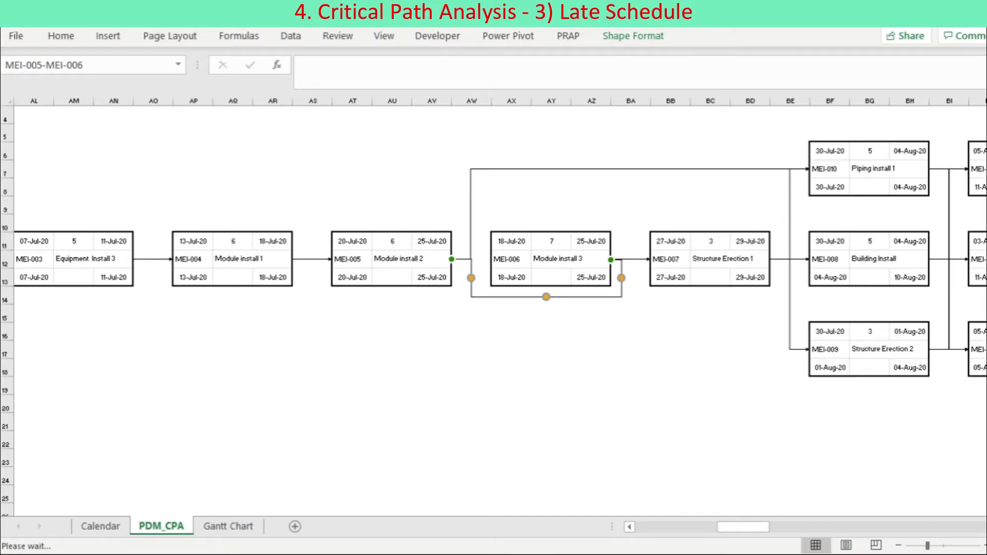
pyautogui.click(471, 214)
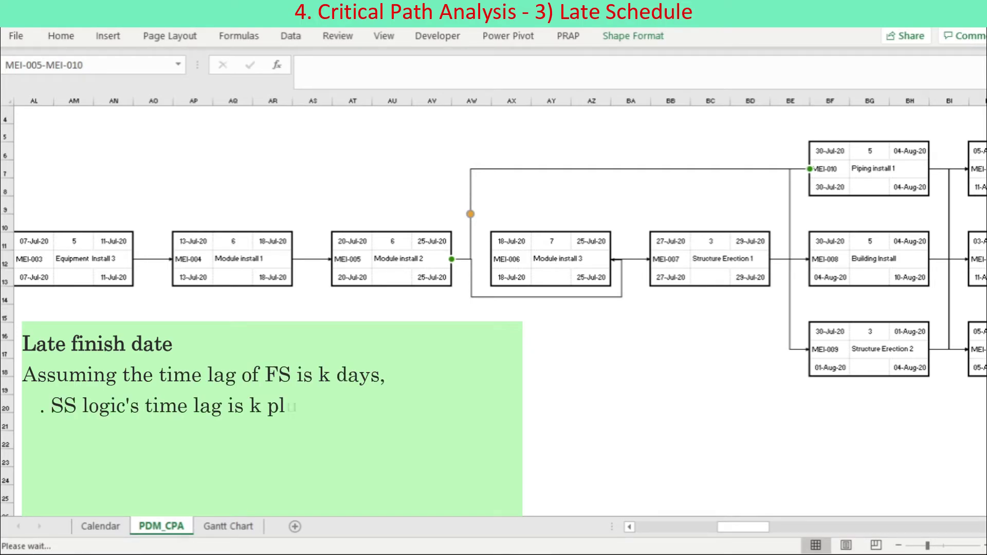
# Recheck the time lags in MEI-005's late finish formula and read through its late start formula with its cell references.
pyautogui.click(431, 277)
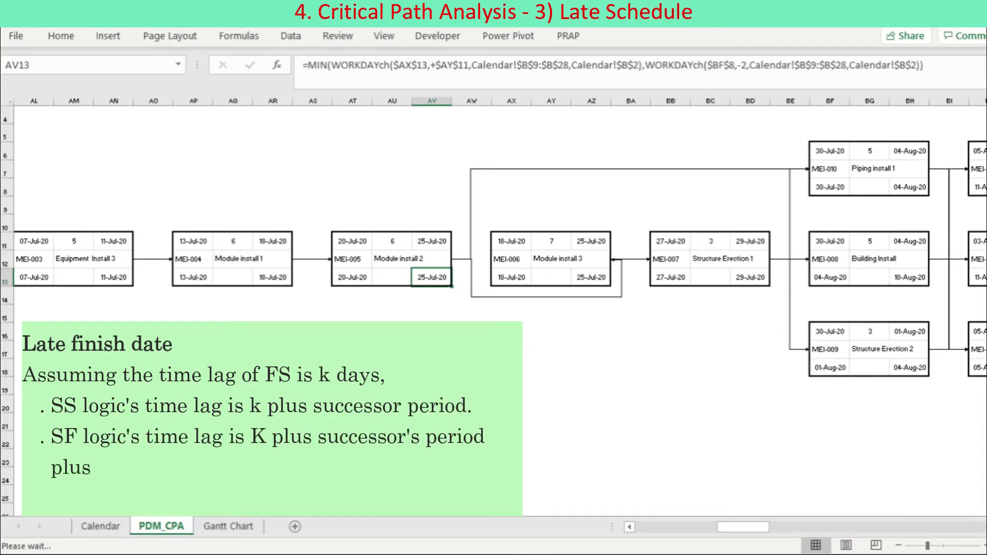
pyautogui.press('F2')
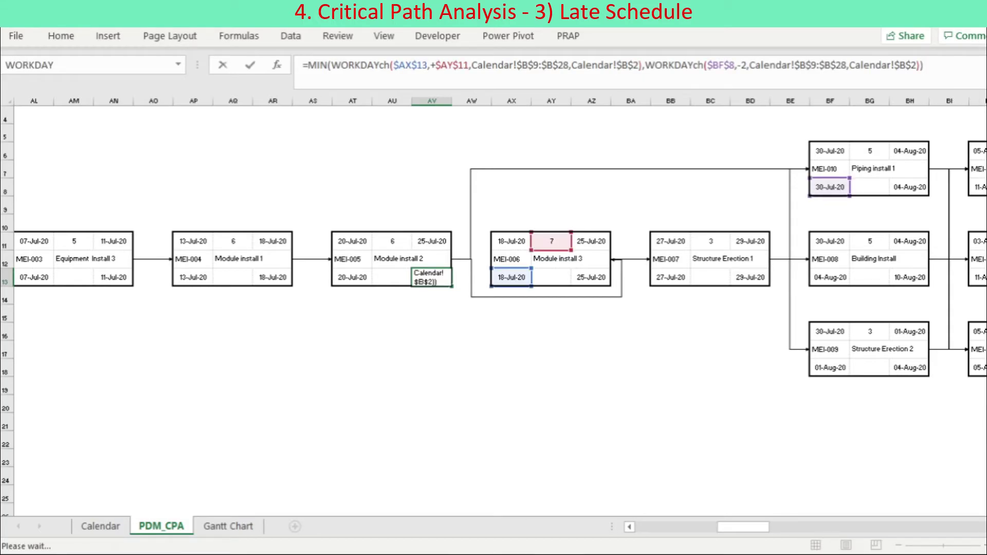
pyautogui.press('Return')
pyautogui.click(351, 277)
pyautogui.press('F2')
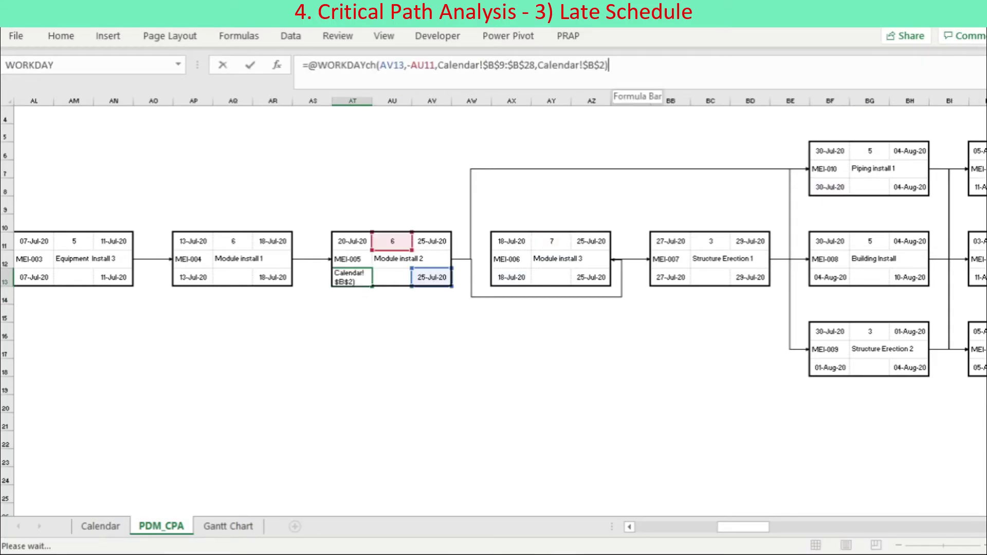
pyautogui.moveTo(303, 64); pyautogui.dragTo(608, 65)
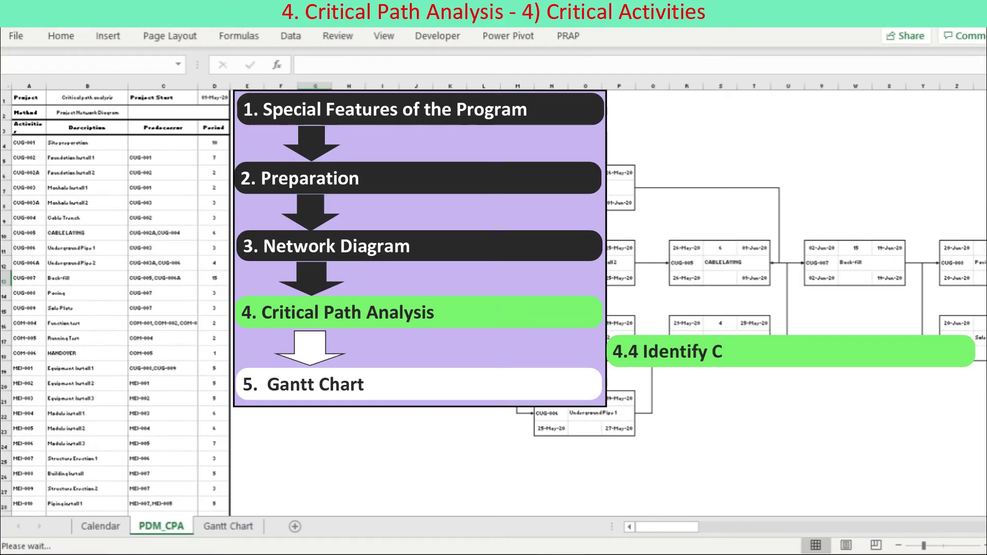
# Calculate each activity's float as late finish minus early finish across the network, highlighting the zero-float critical activities in yellow.
pyautogui.click(450, 278)
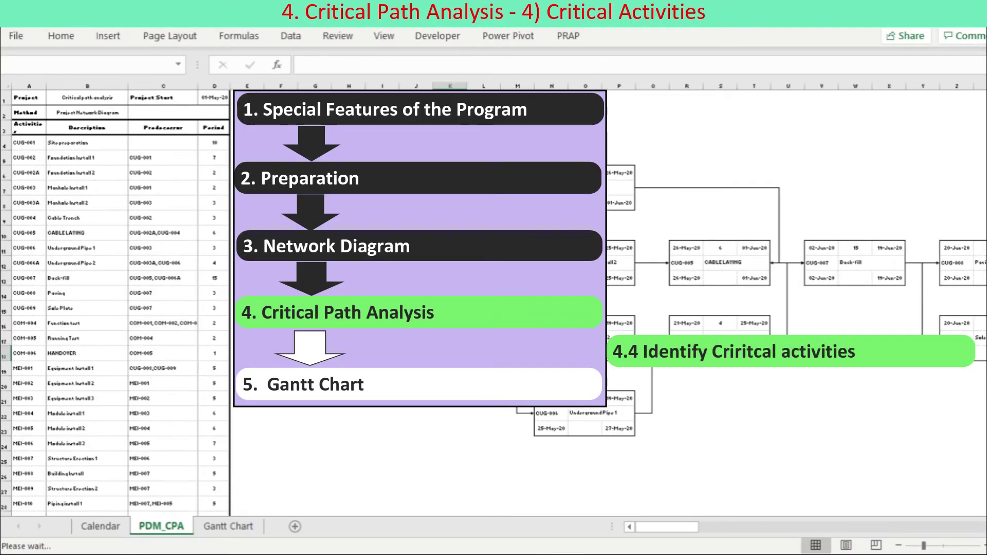
pyautogui.click(584, 203)
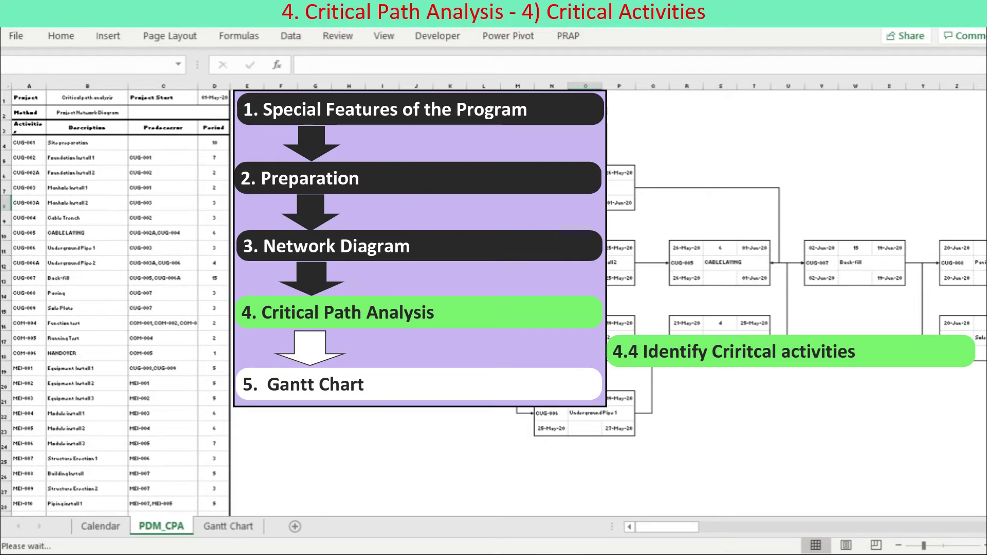
pyautogui.click(584, 428)
pyautogui.click(585, 277)
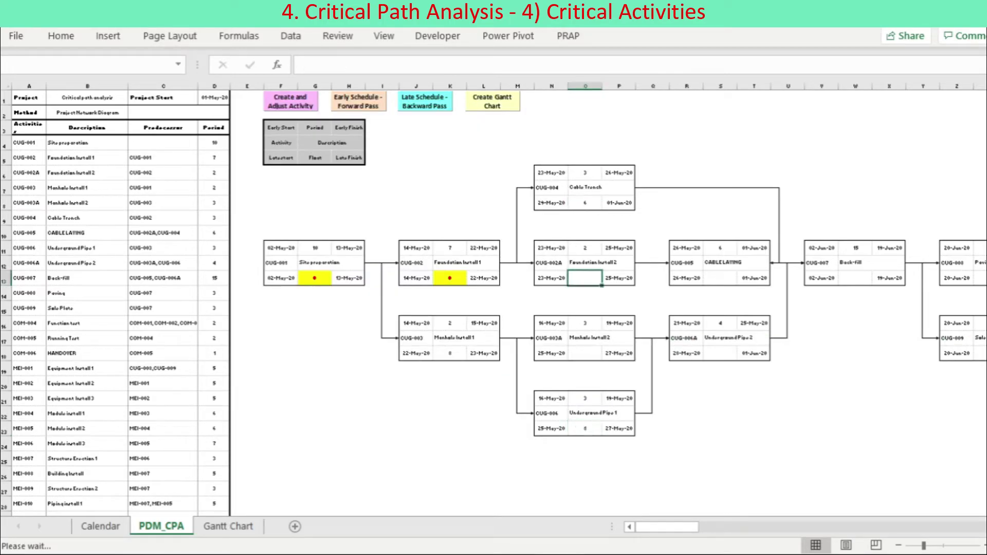
pyautogui.click(584, 353)
pyautogui.click(720, 353)
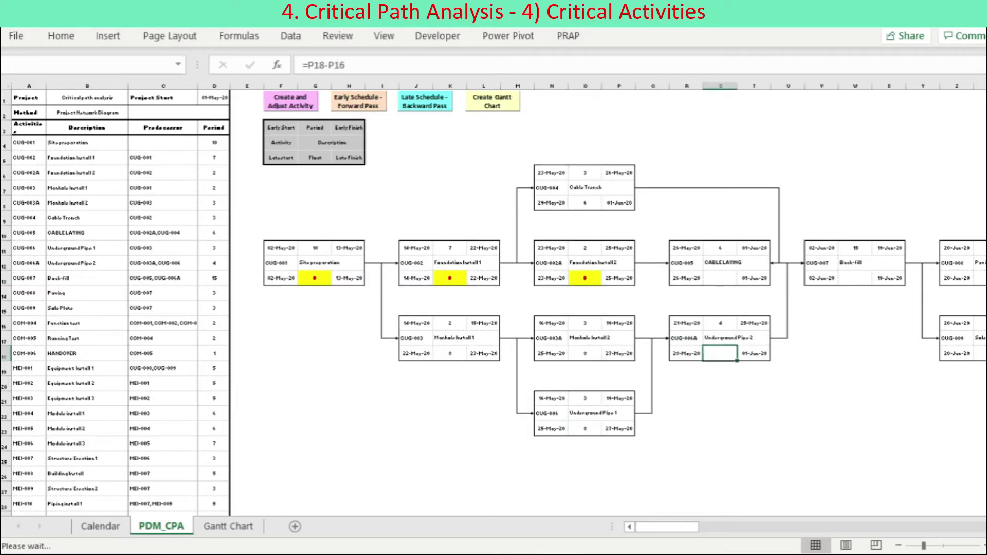
pyautogui.click(719, 278)
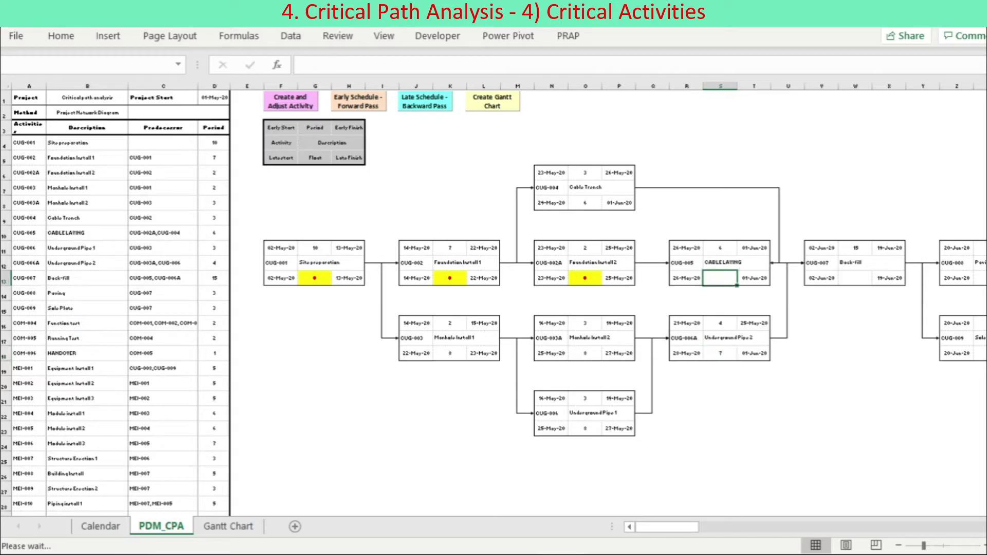
pyautogui.click(855, 277)
pyautogui.click(979, 353)
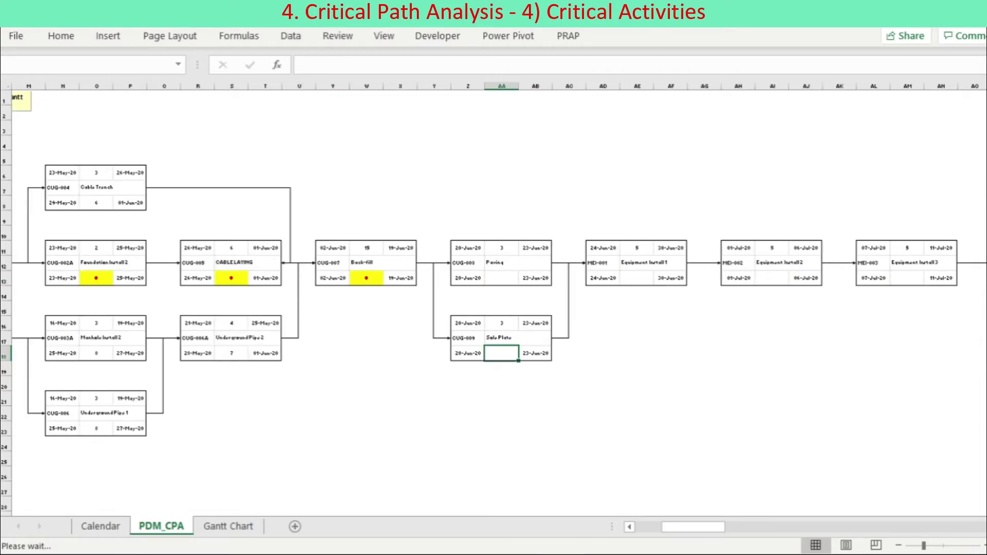
pyautogui.click(501, 278)
pyautogui.click(636, 278)
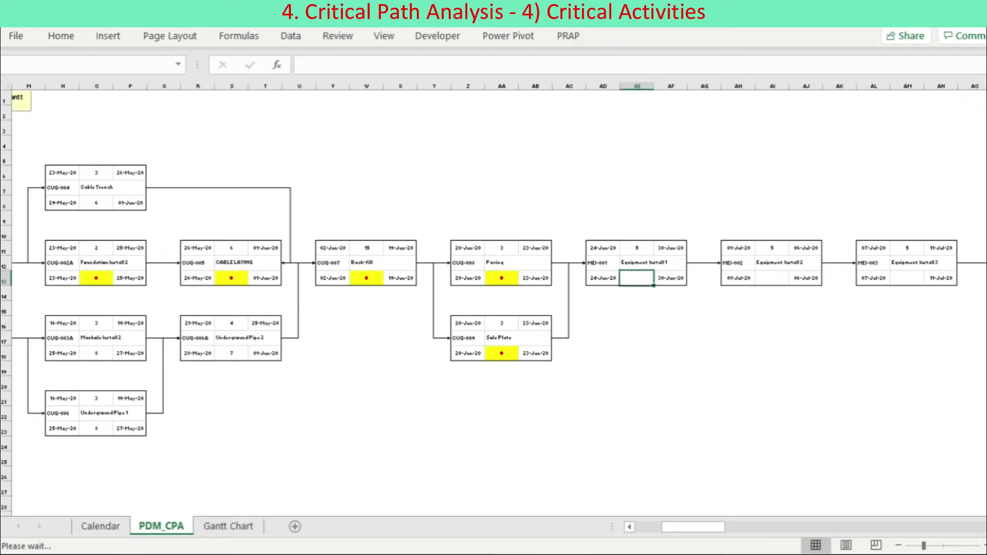
pyautogui.click(771, 278)
pyautogui.click(907, 277)
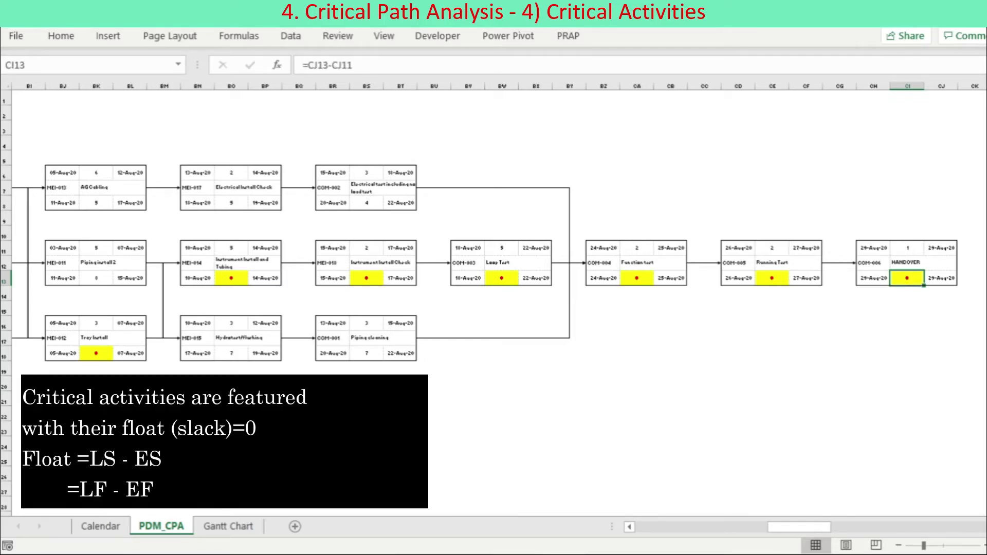
# Review the floats and highlighted critical activities at the start of the network in an enlarged view.
pyautogui.moveTo(799, 526); pyautogui.dragTo(666, 526)
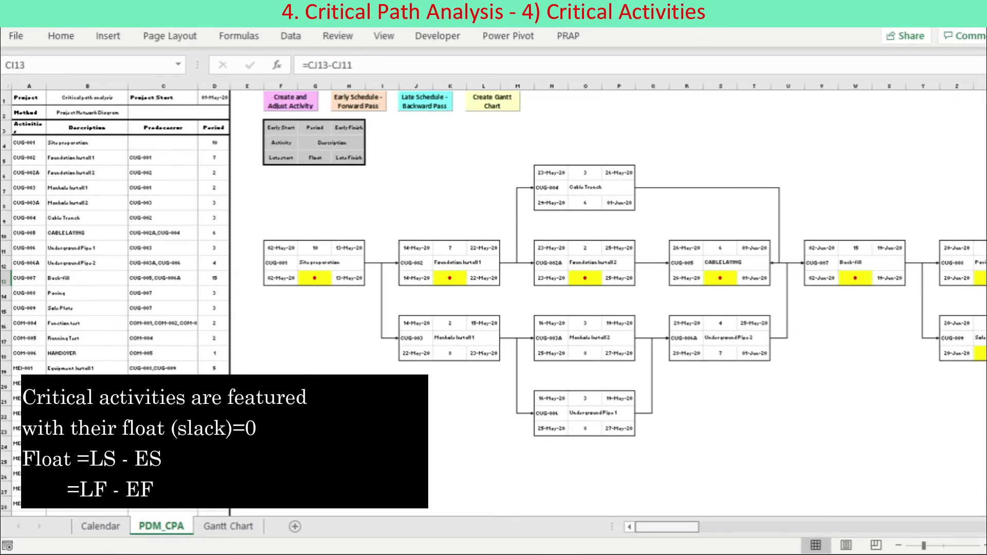
pyautogui.click(983, 545)
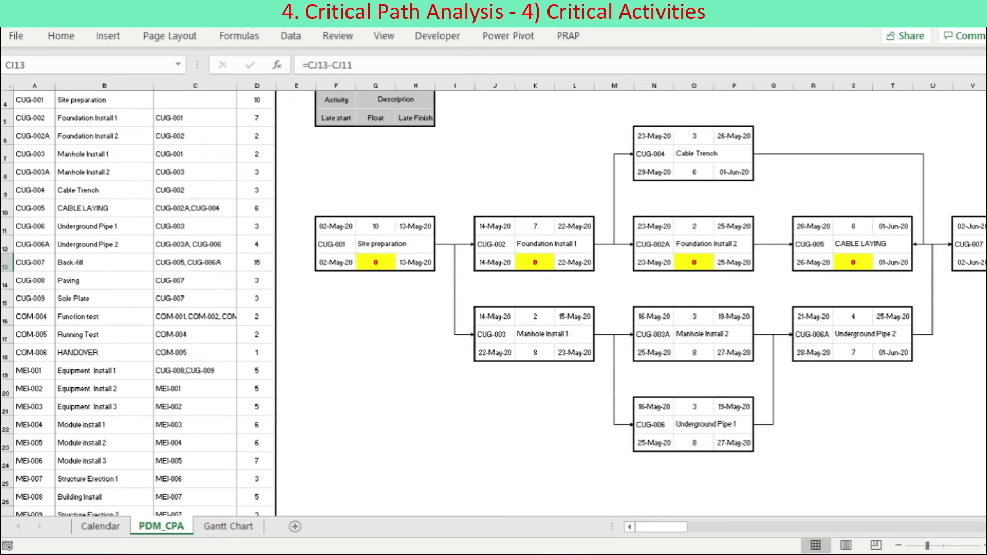
pyautogui.scroll(1, 494, 303)
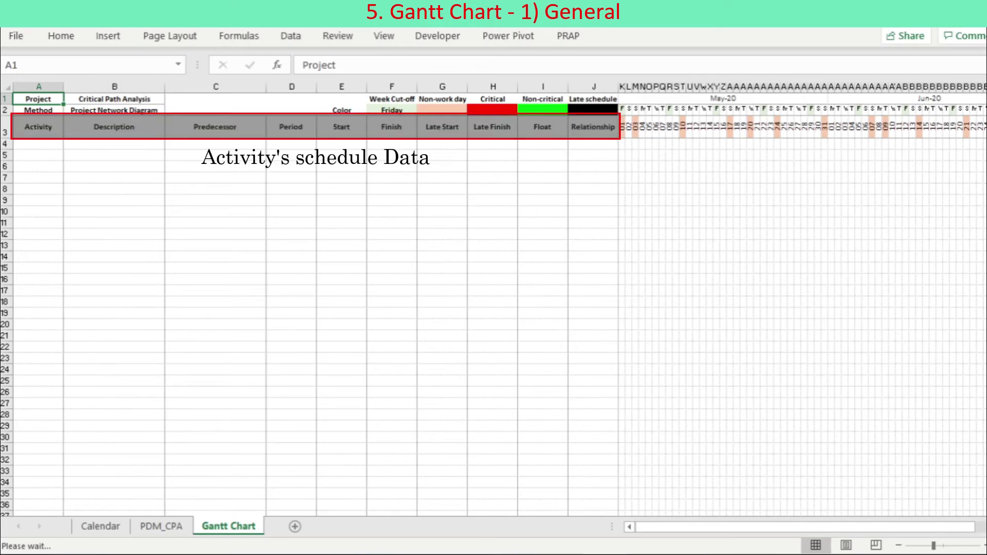
# Examine the Gantt chart template's activity schedule headings from Activity to Relationship and the May 2020 part of its three-tier timeline.
pyautogui.moveTo(38, 126); pyautogui.dragTo(591, 127)
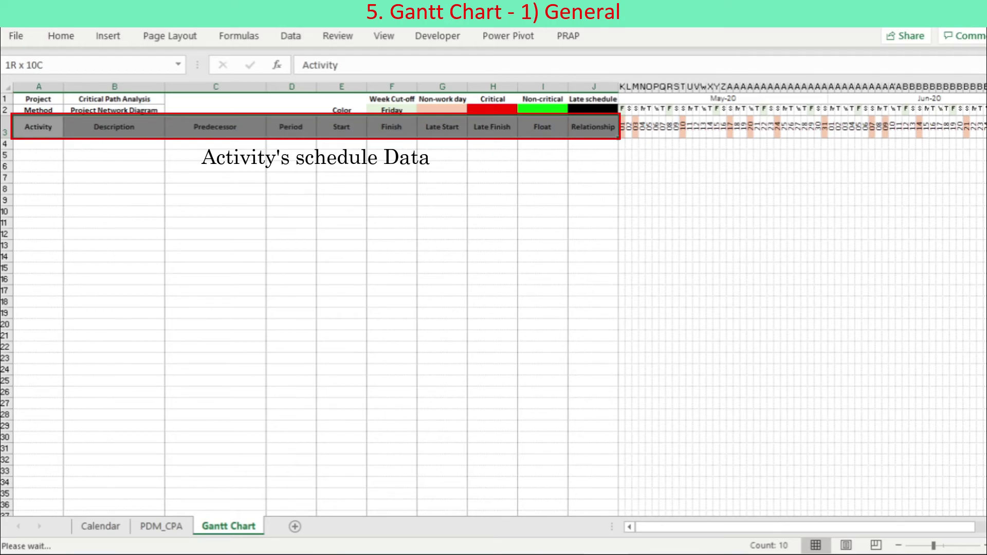
pyautogui.moveTo(591, 126); pyautogui.dragTo(591, 126)
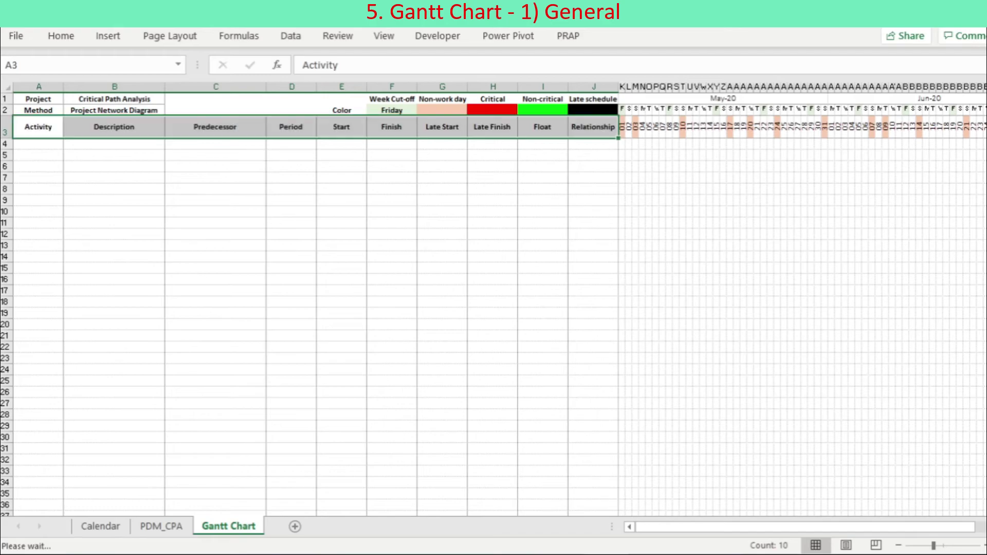
pyautogui.click(391, 110)
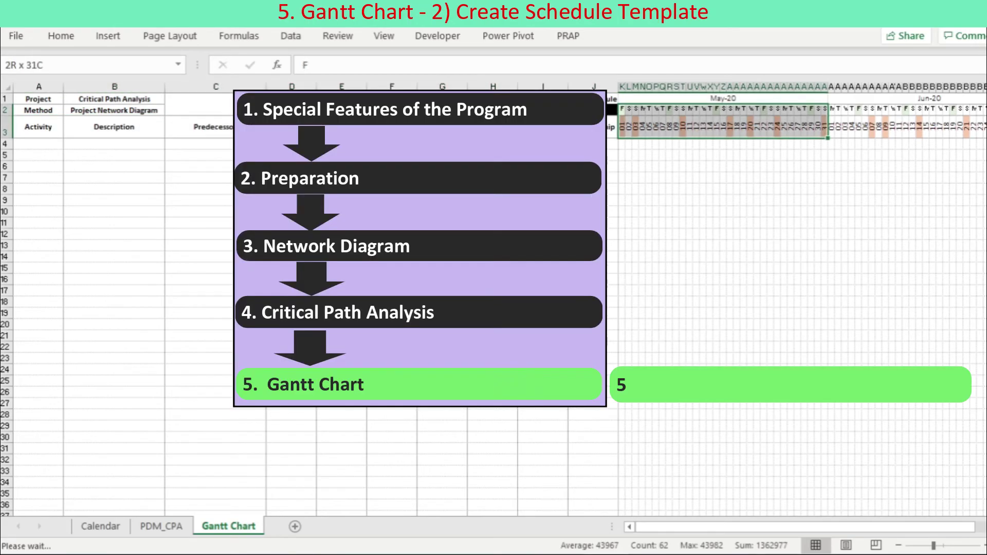
pyautogui.moveTo(823, 126); pyautogui.dragTo(823, 110)
pyautogui.moveTo(621, 127); pyautogui.dragTo(826, 128)
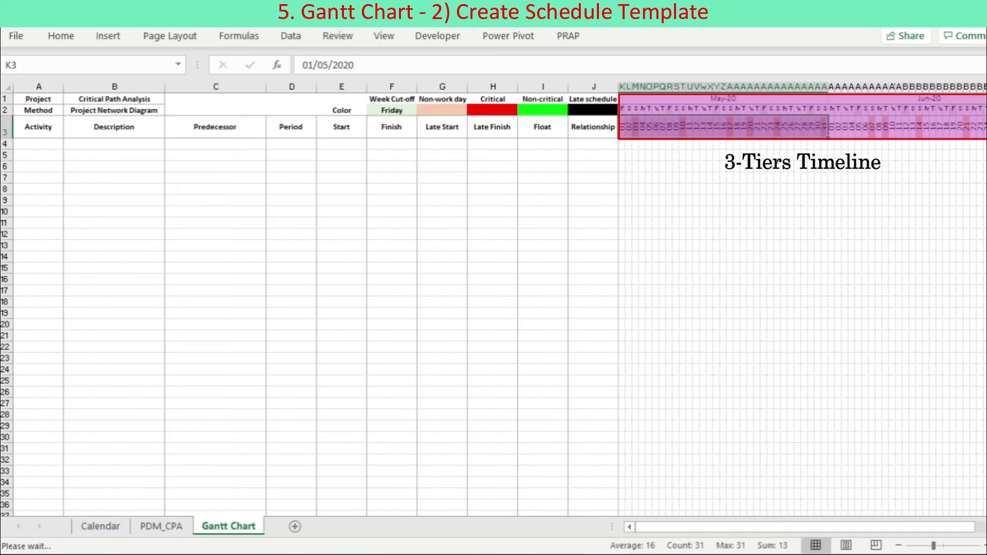
# Review the template's weekly cut-off day choices and the color code for non-work day, critical, non-critical and late schedule.
pyautogui.click(391, 110)
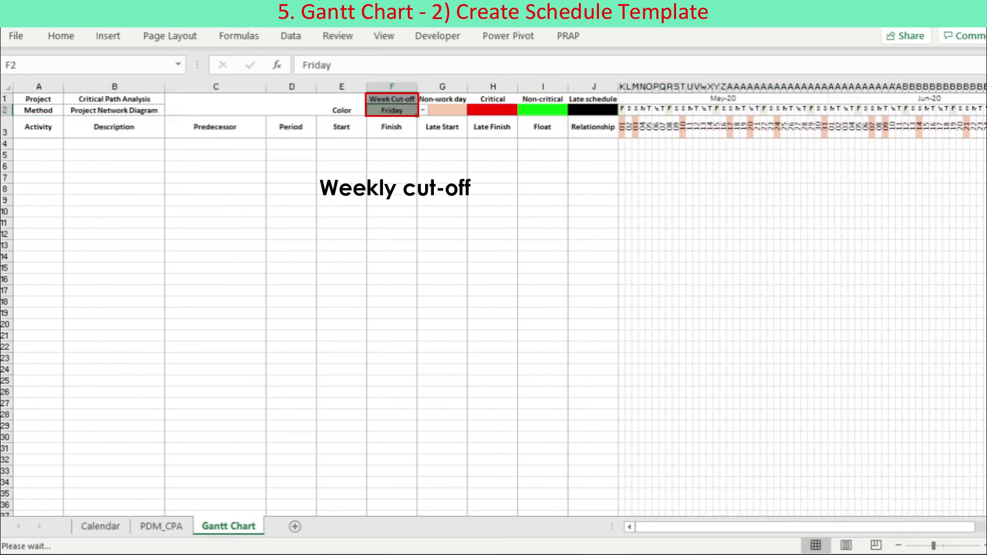
pyautogui.hotkey('alt', 'Down')
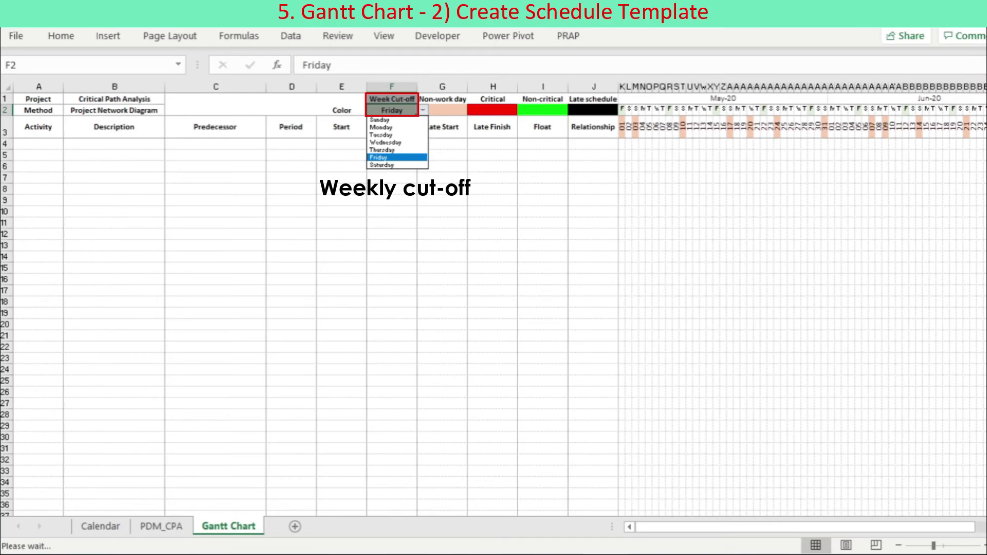
pyautogui.press('Escape')
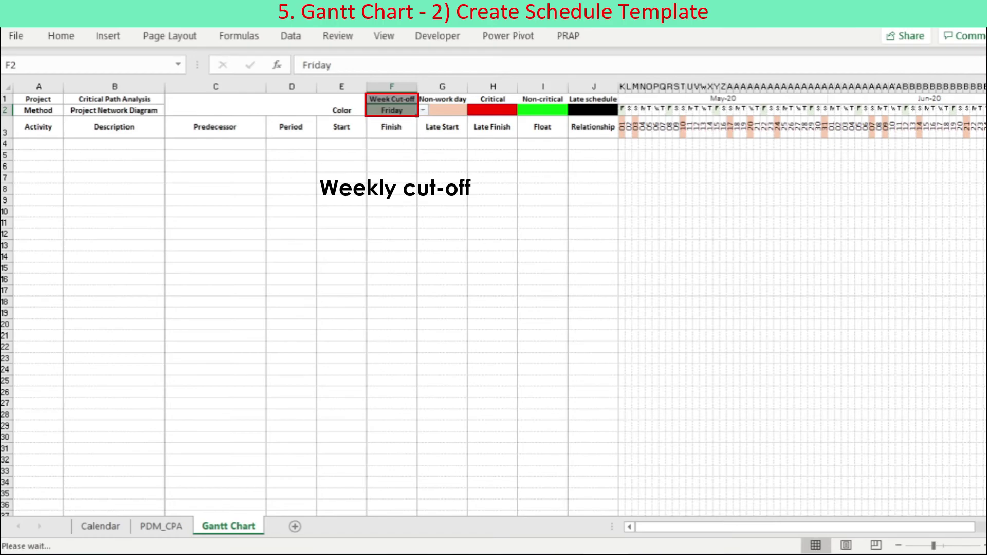
pyautogui.click(441, 99)
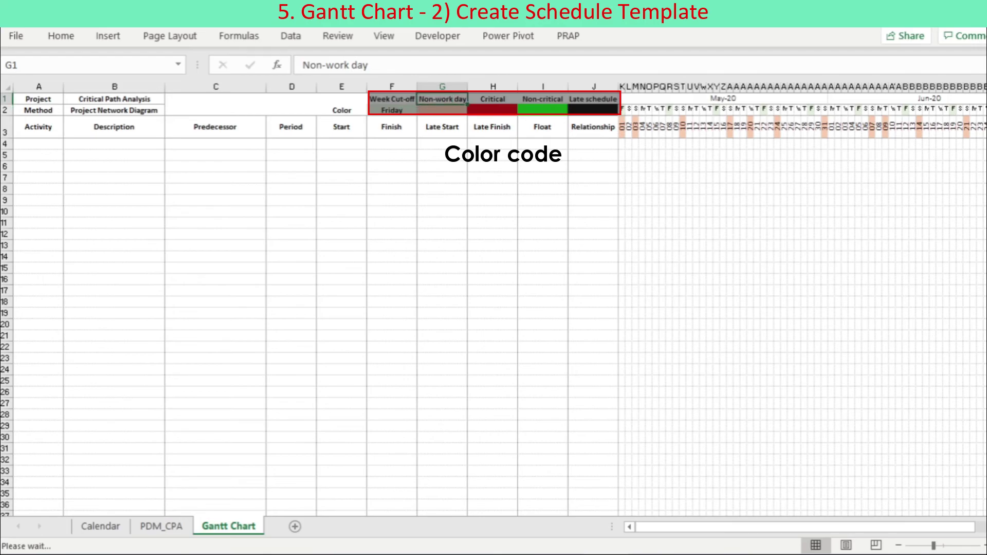
pyautogui.moveTo(442, 98); pyautogui.dragTo(593, 109)
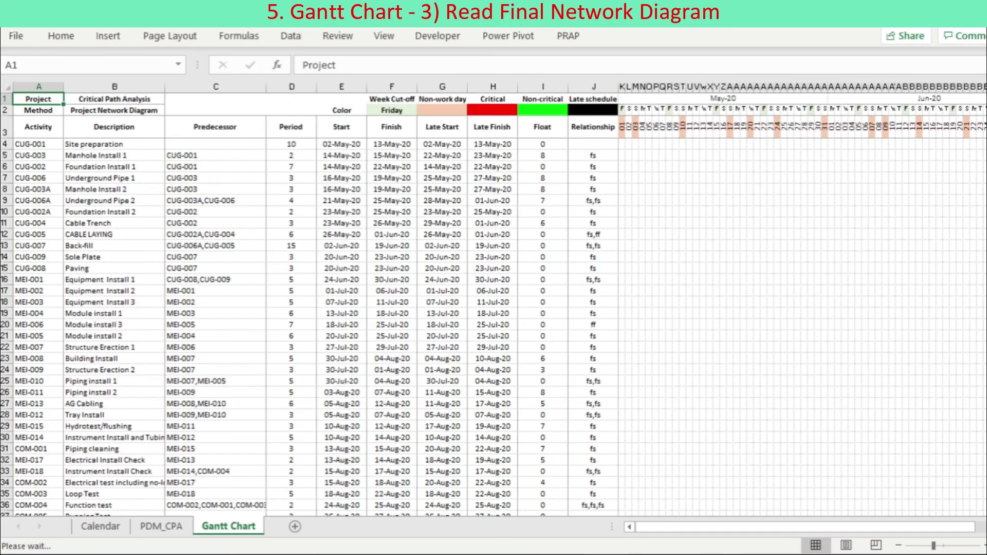
# Select the schedule data of all activities from CUG-001 to COM-006 and review it from the first row.
pyautogui.moveTo(38, 144); pyautogui.dragTo(591, 484)
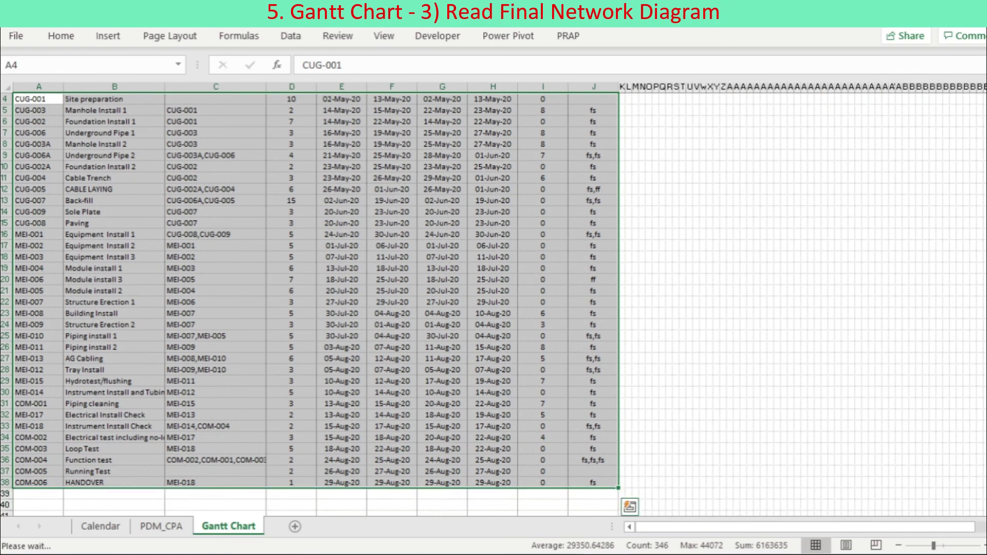
pyautogui.scroll(1, 622, 498)
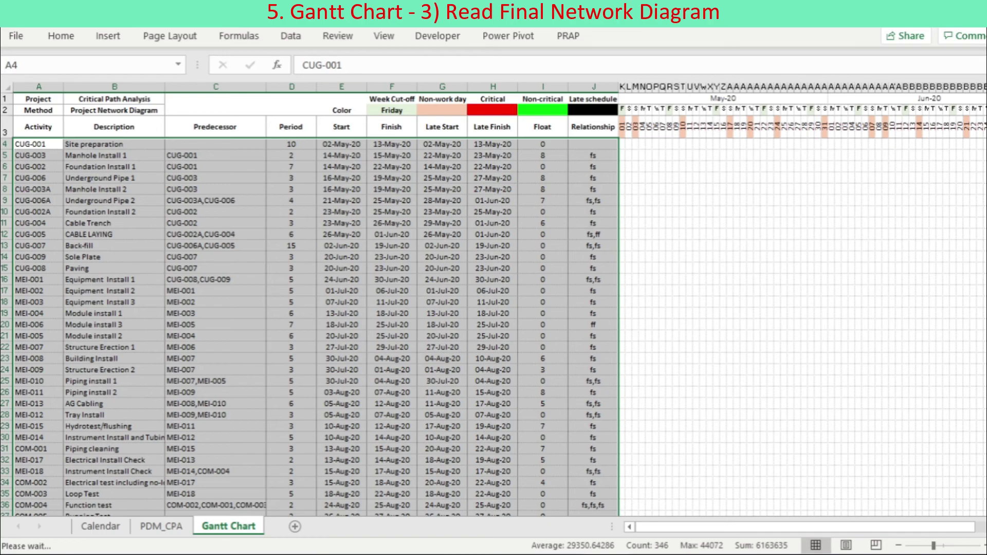